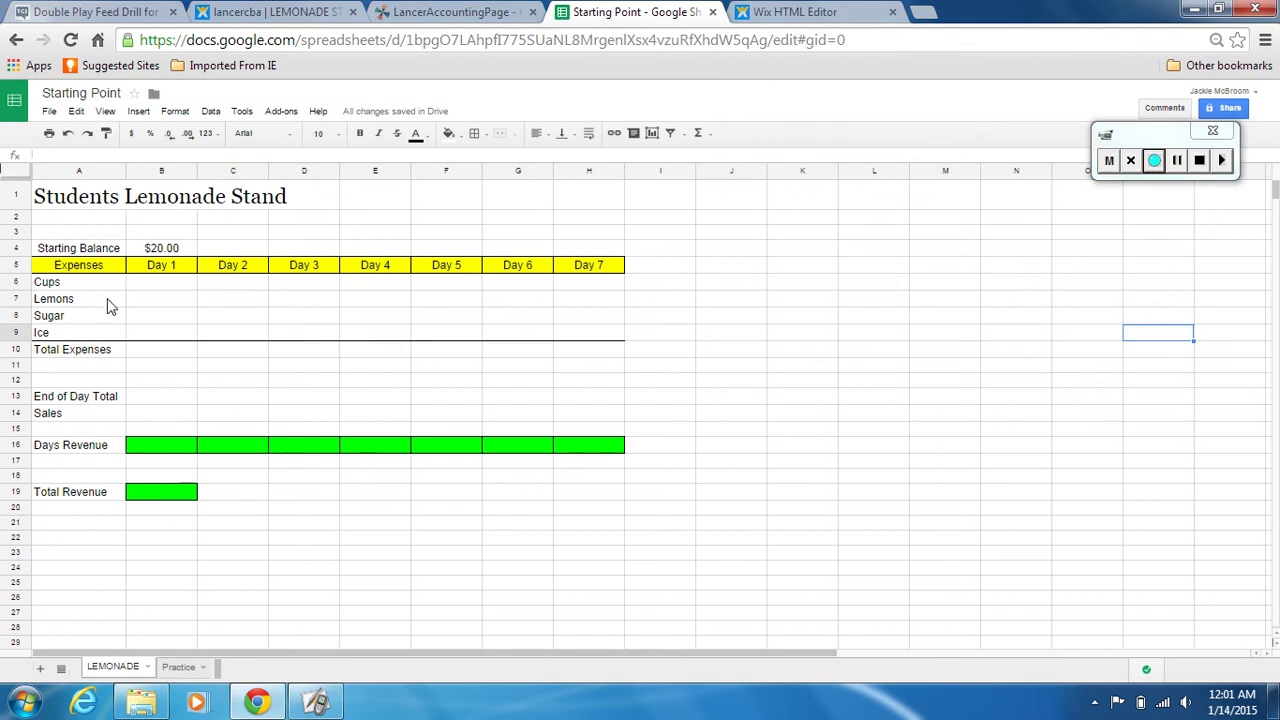
# - Glance at the Practice sheet, then select the Day 1 Total Expenses cell on LEMONADE
pyautogui.click(178, 667)
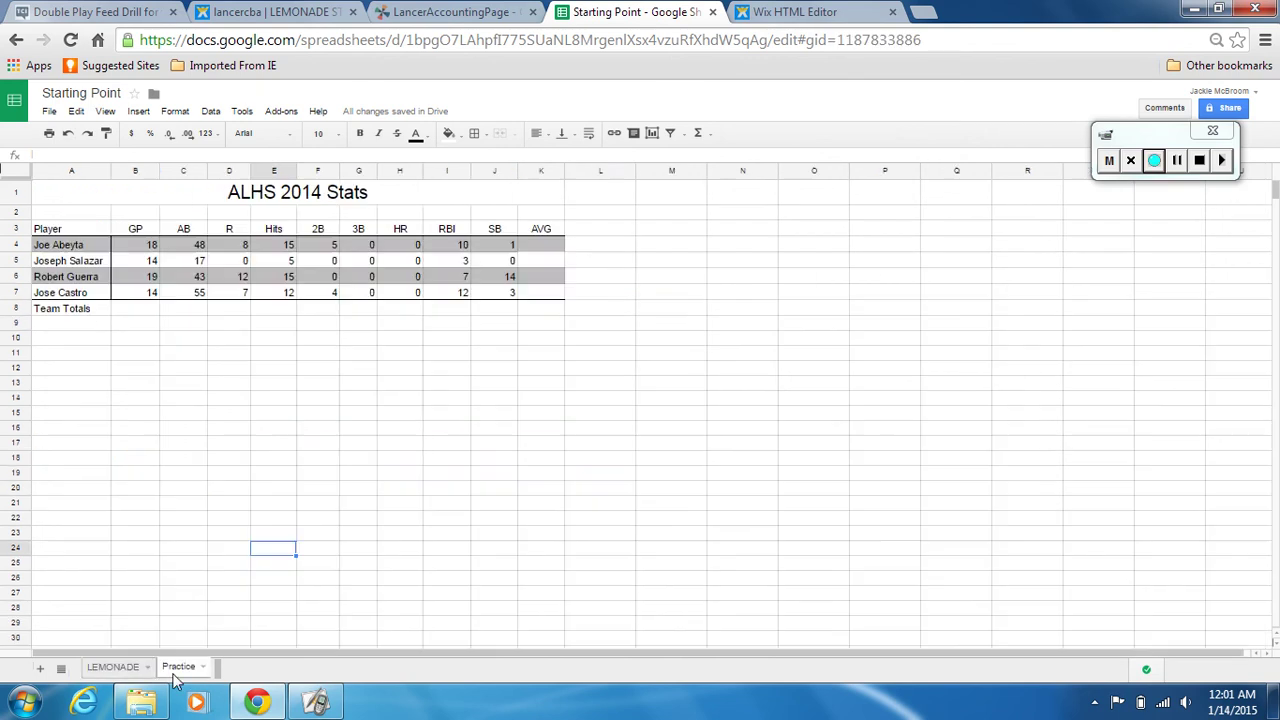
pyautogui.click(113, 667)
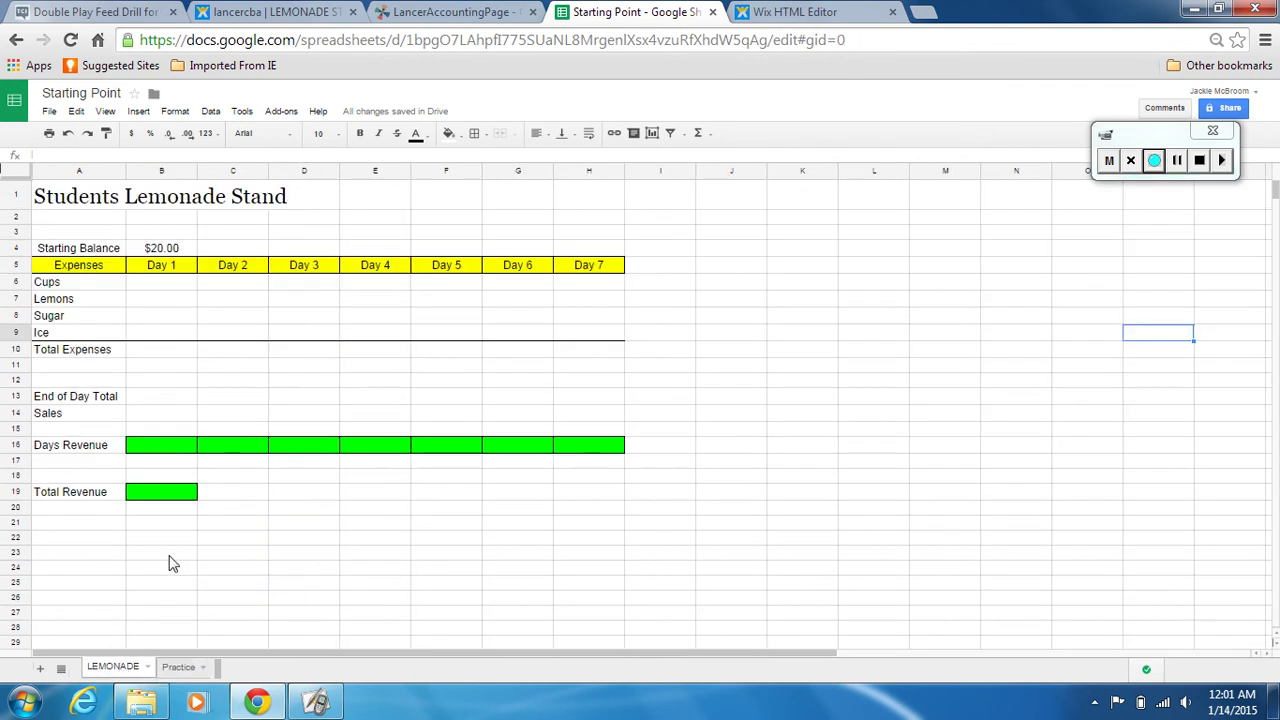
pyautogui.click(158, 350)
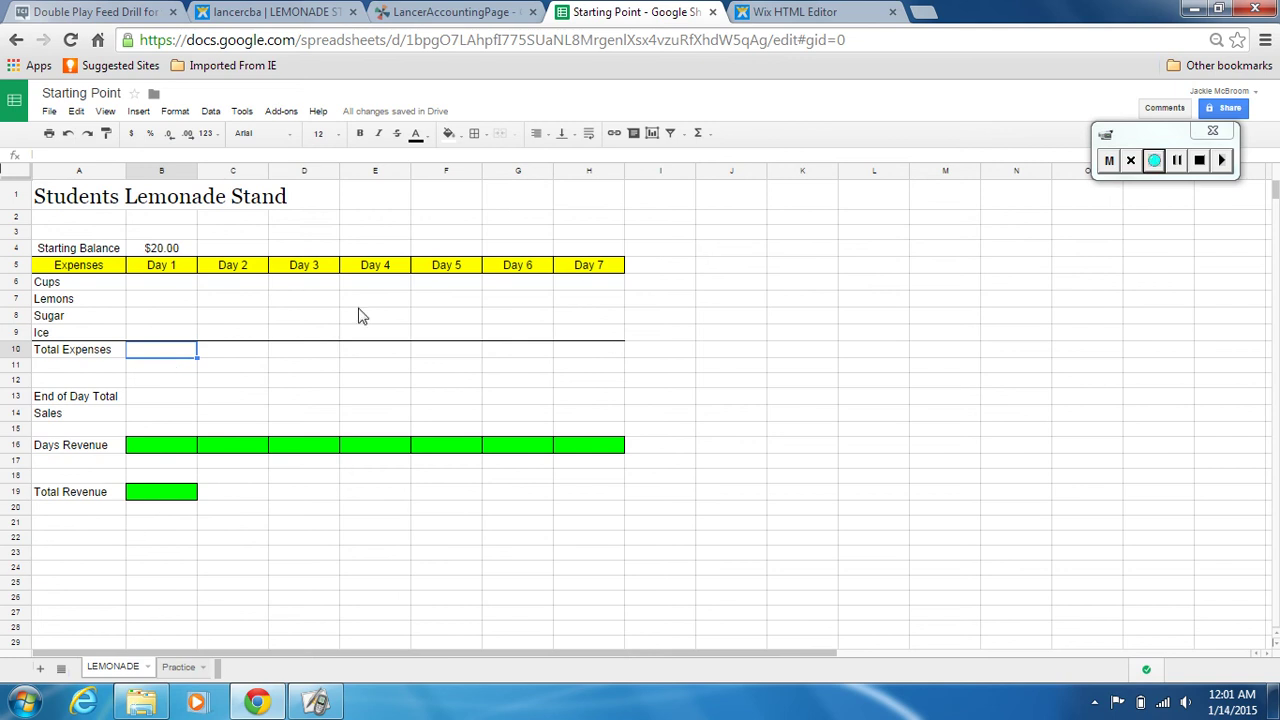
# - Launch Coolmath Games' Lemonade Stand and start a 7-day game
pyautogui.click(288, 10)
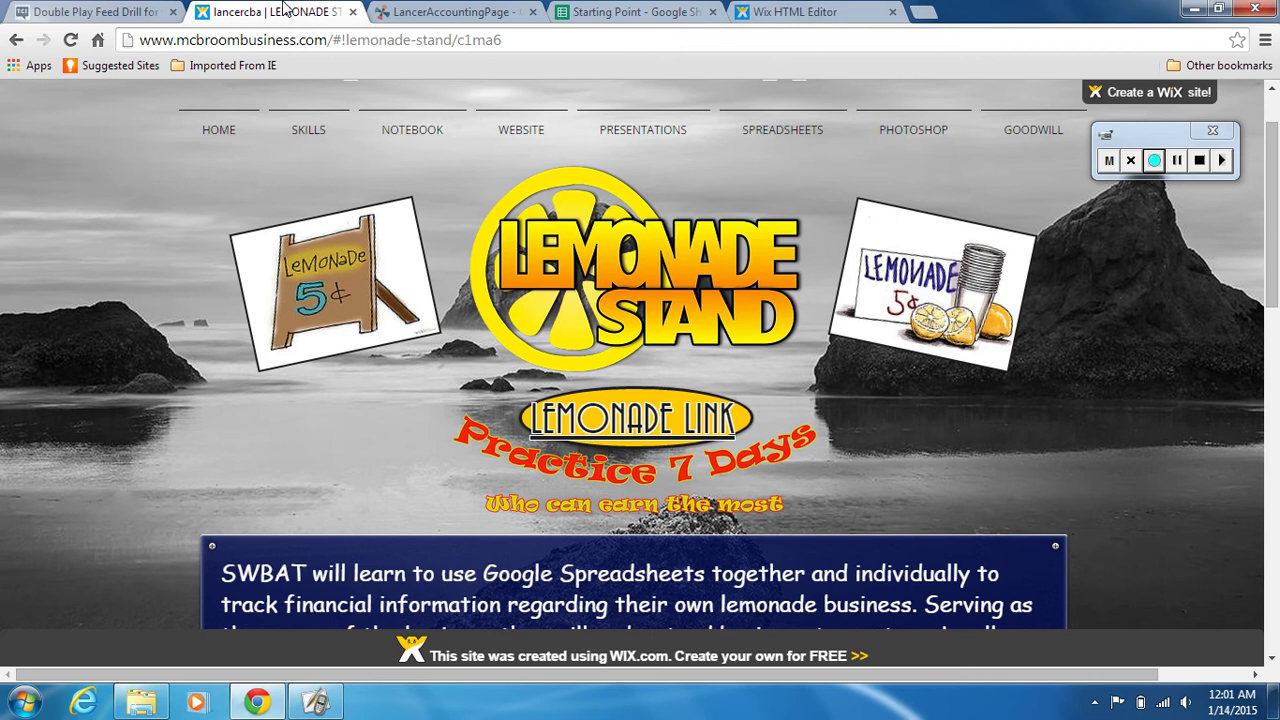
pyautogui.click(630, 436)
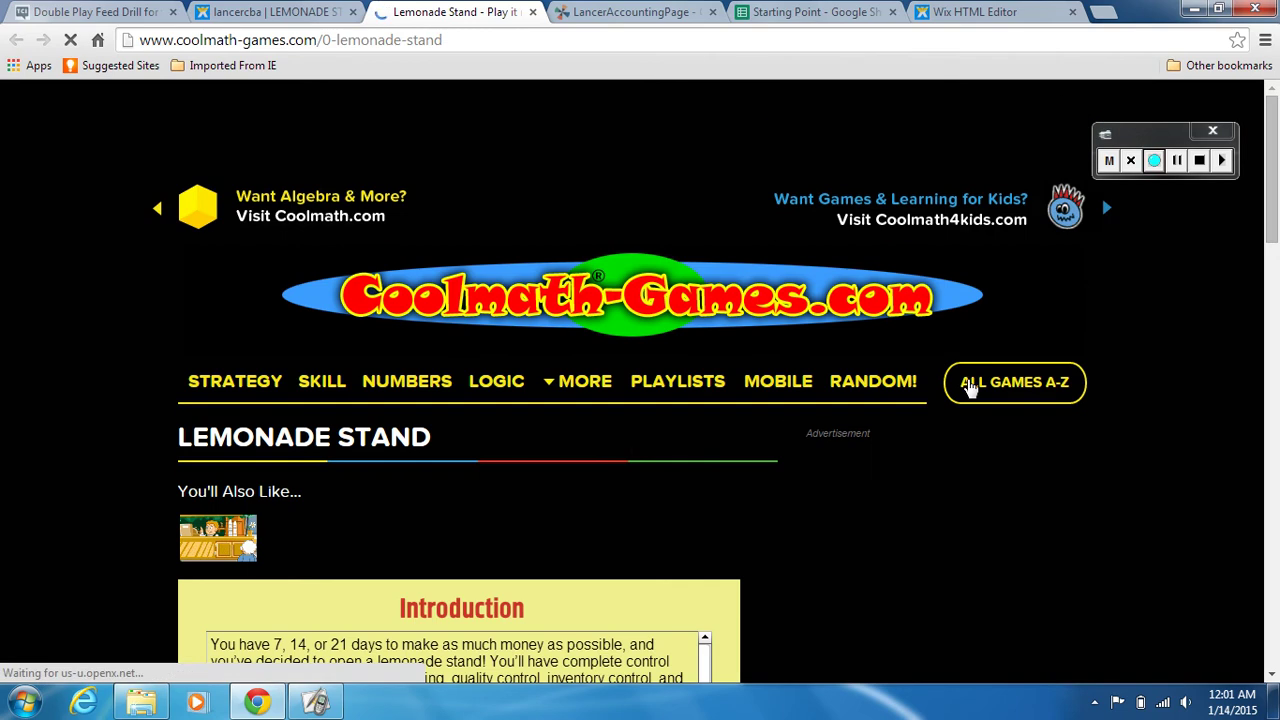
pyautogui.moveTo(1272, 232); pyautogui.dragTo(1273, 352)
pyautogui.click(457, 507)
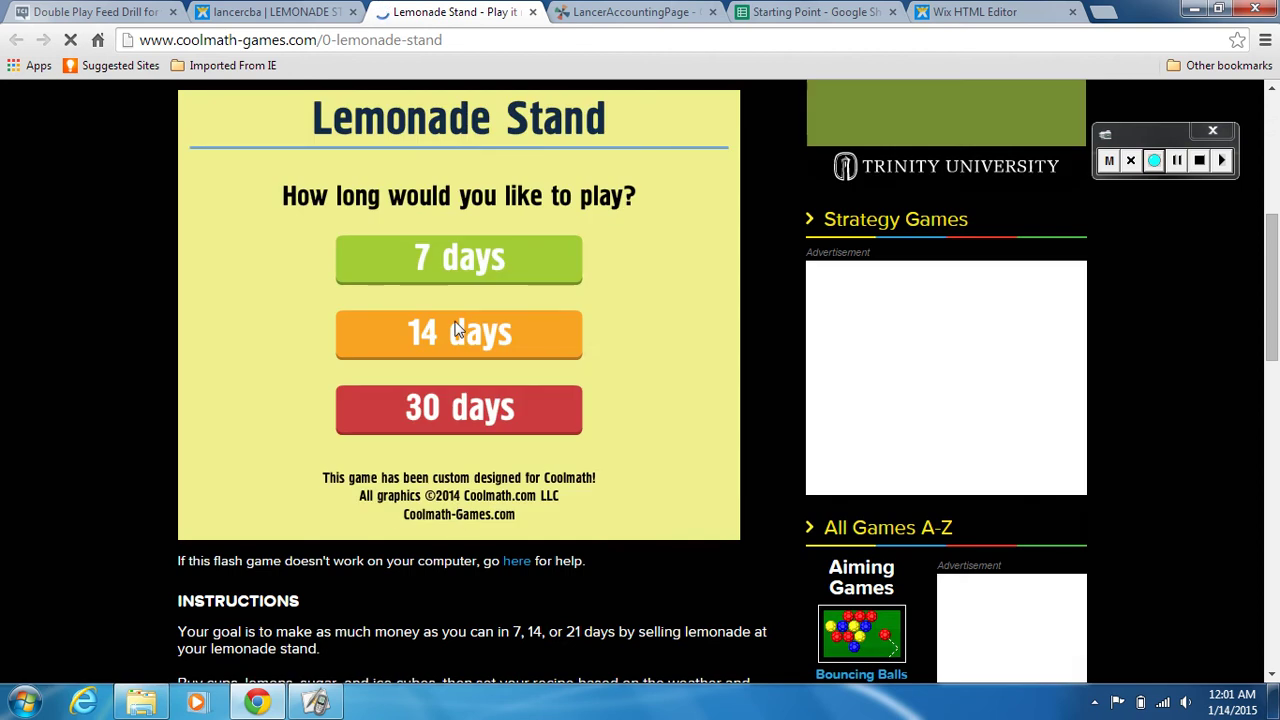
pyautogui.click(450, 259)
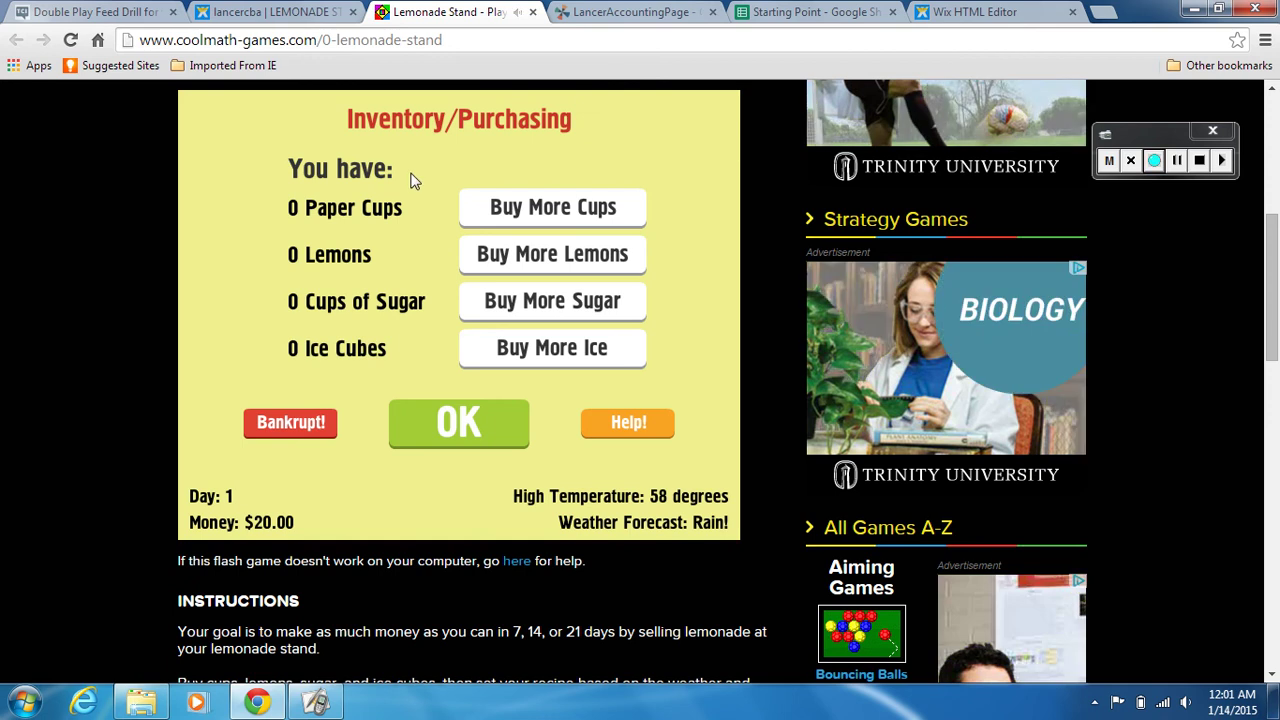
# - Go back through the browser tabs to the Starting Point spreadsheet
pyautogui.click(320, 11)
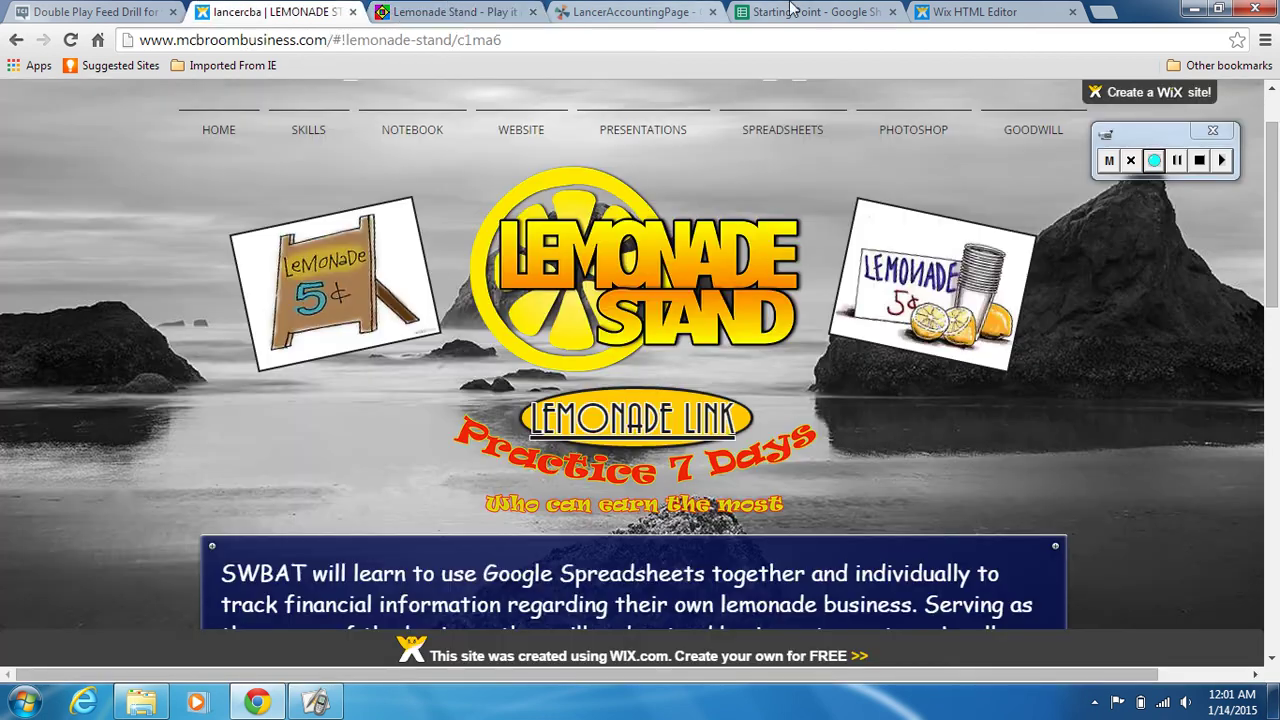
pyautogui.click(500, 11)
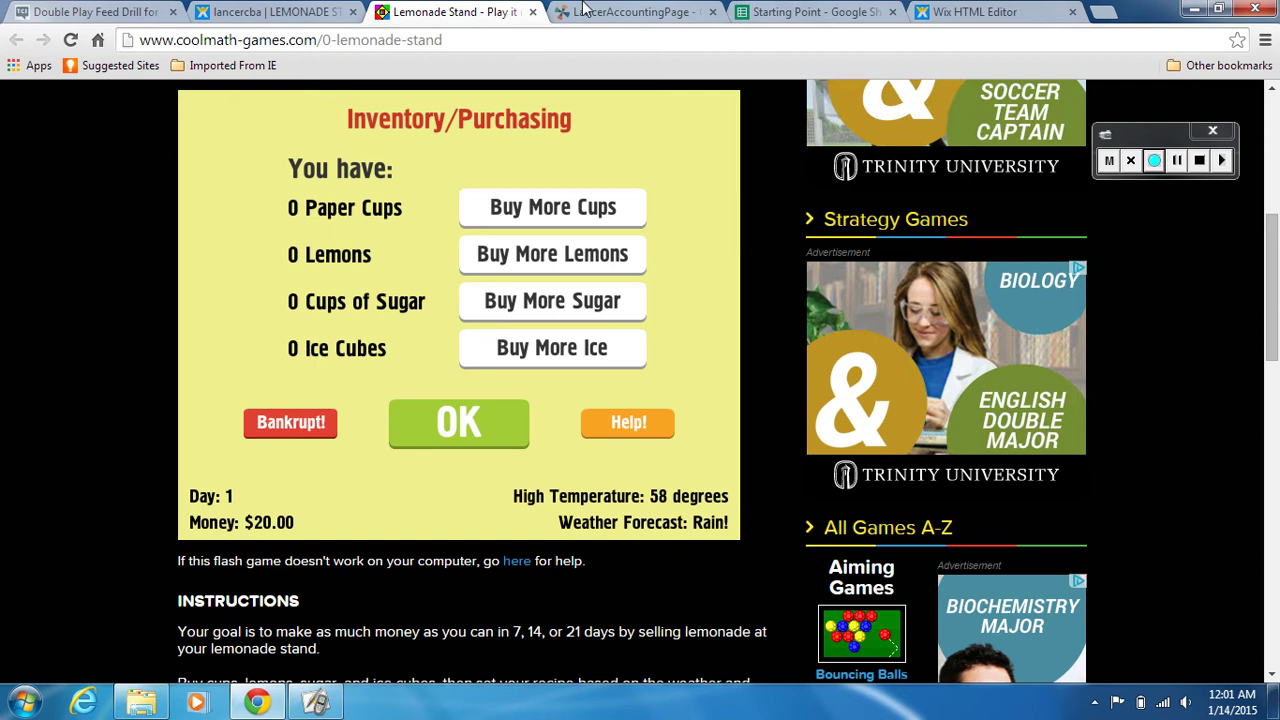
pyautogui.click(632, 11)
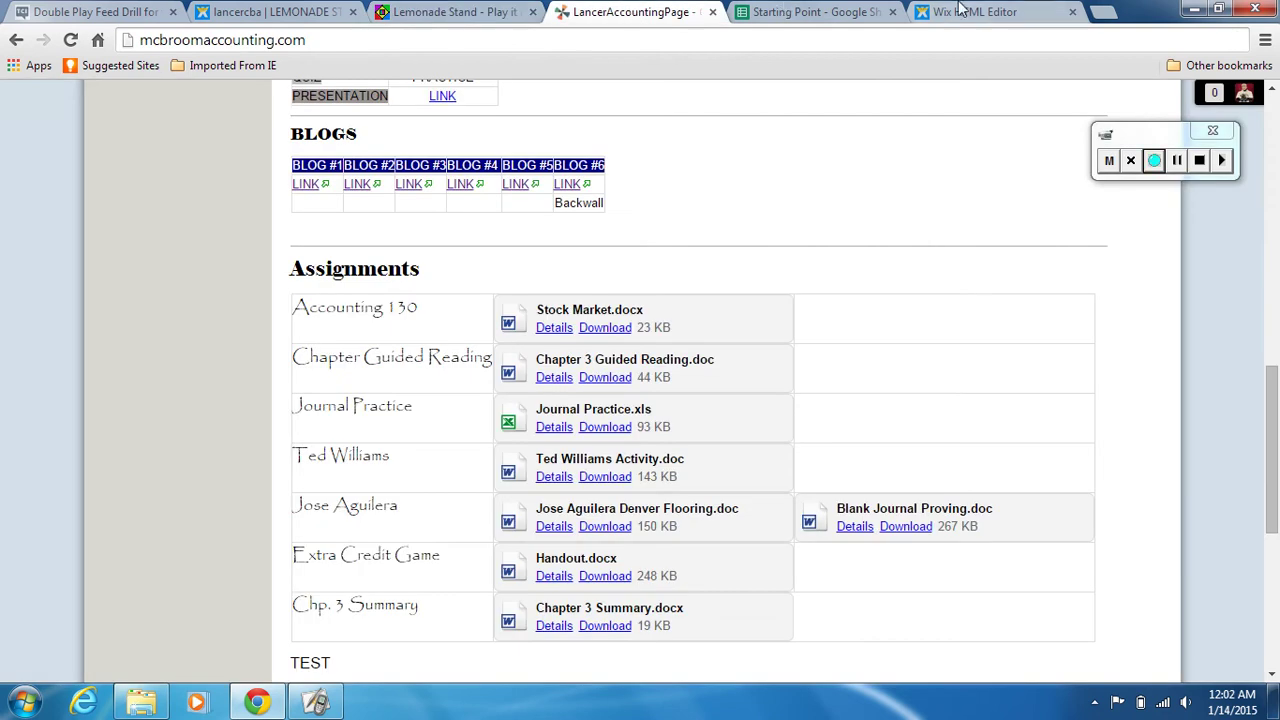
pyautogui.click(805, 11)
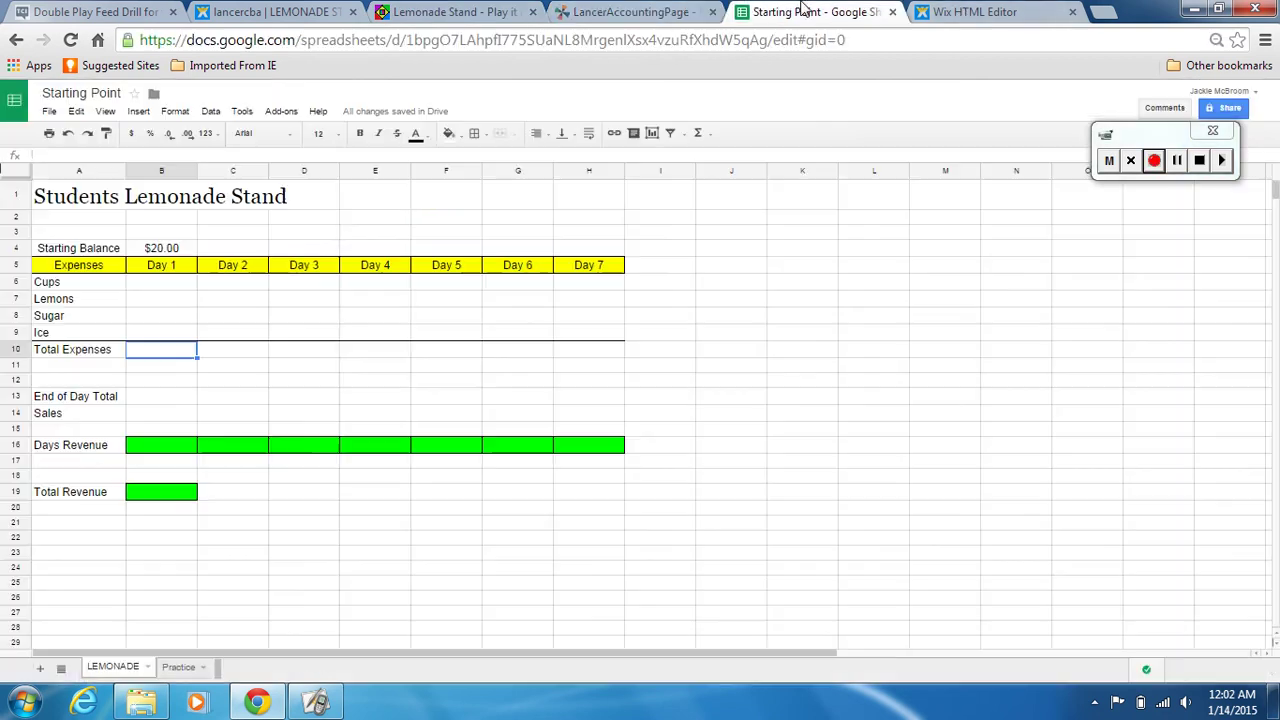
pyautogui.click(150, 289)
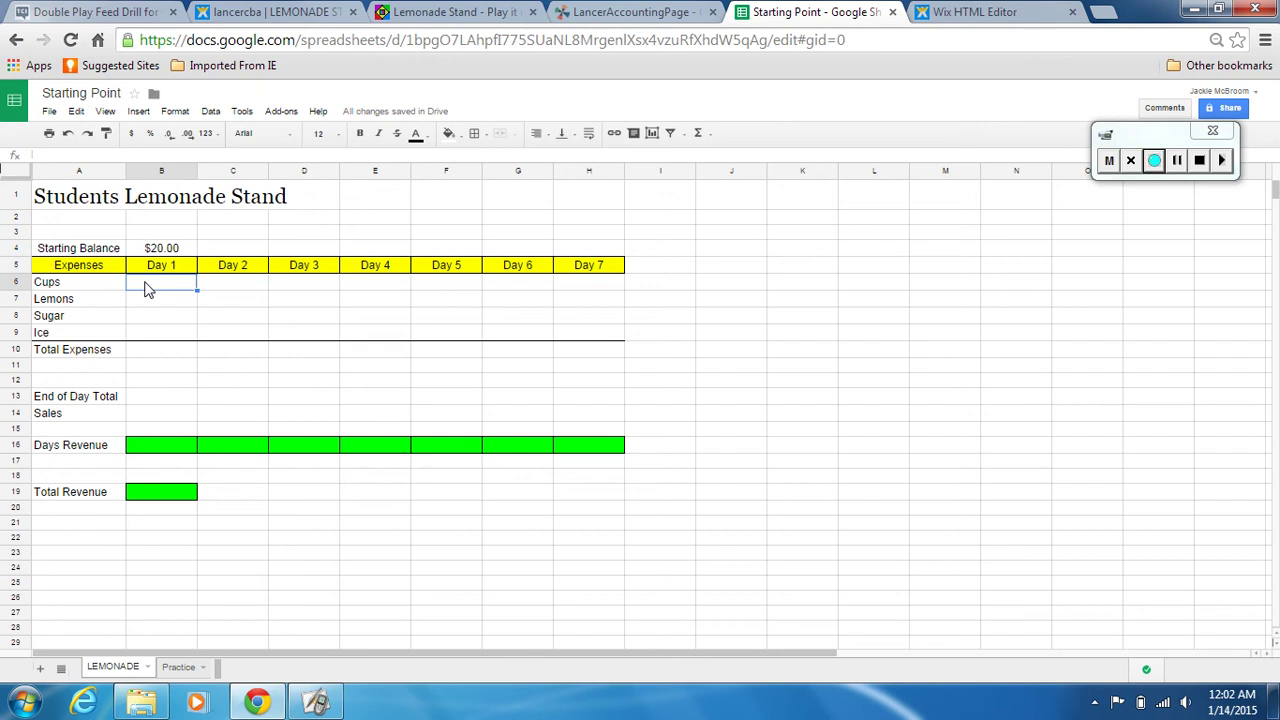
pyautogui.click(148, 356)
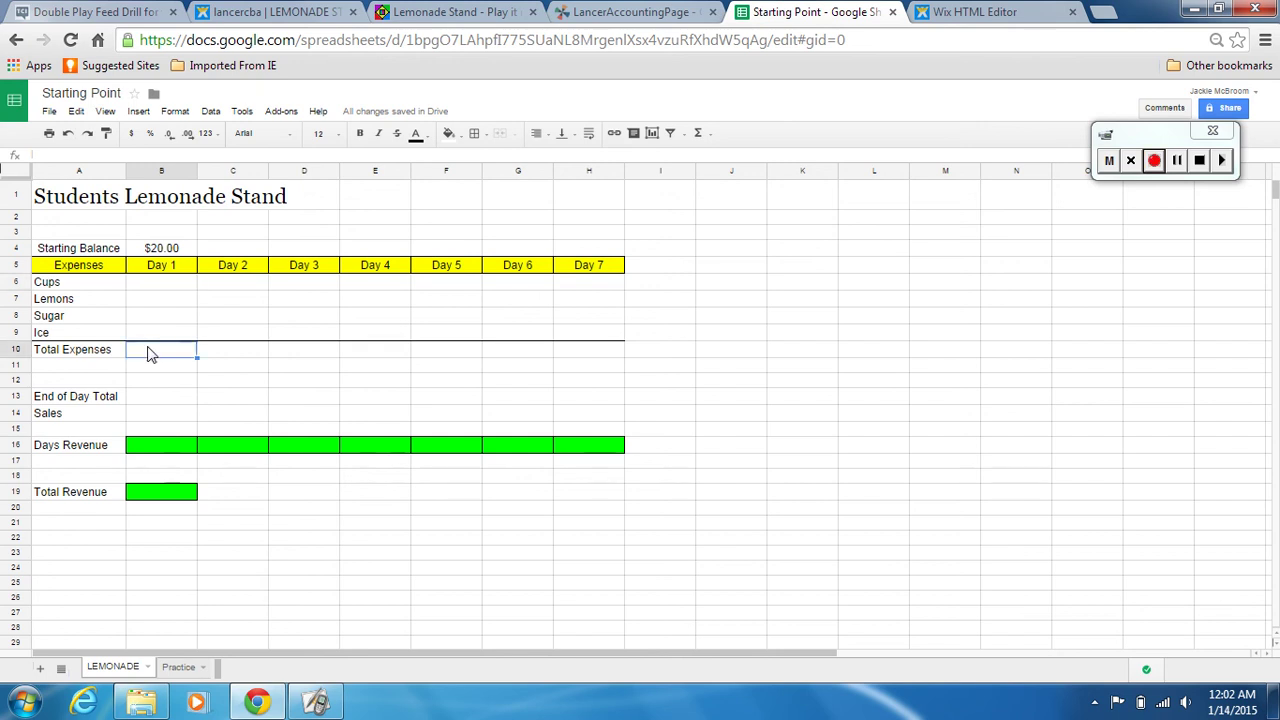
pyautogui.click(145, 398)
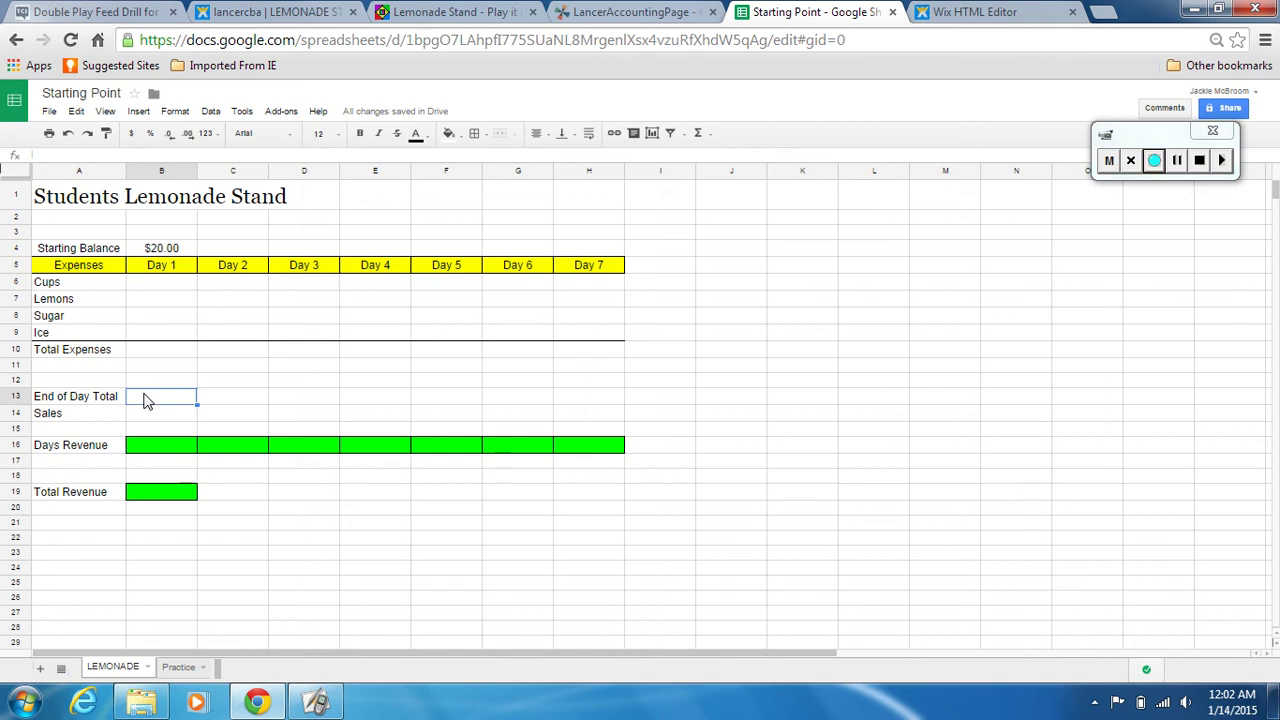
pyautogui.click(146, 418)
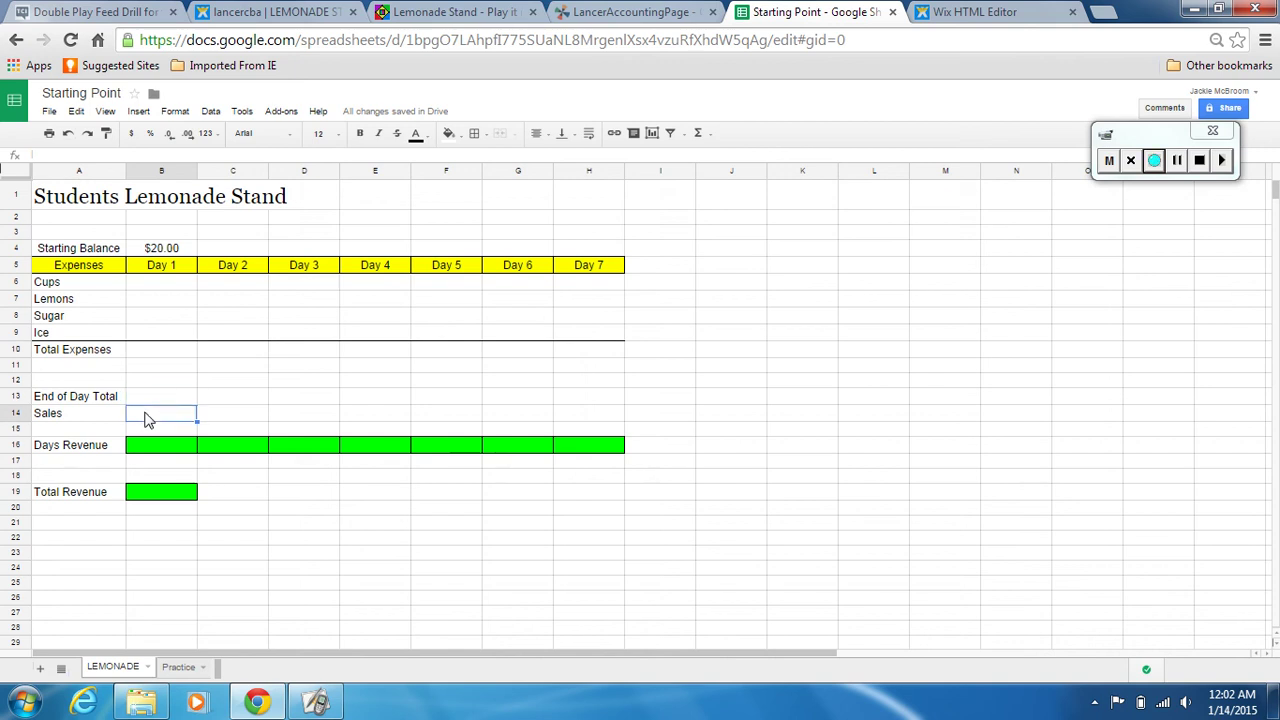
pyautogui.click(147, 449)
pyautogui.click(148, 490)
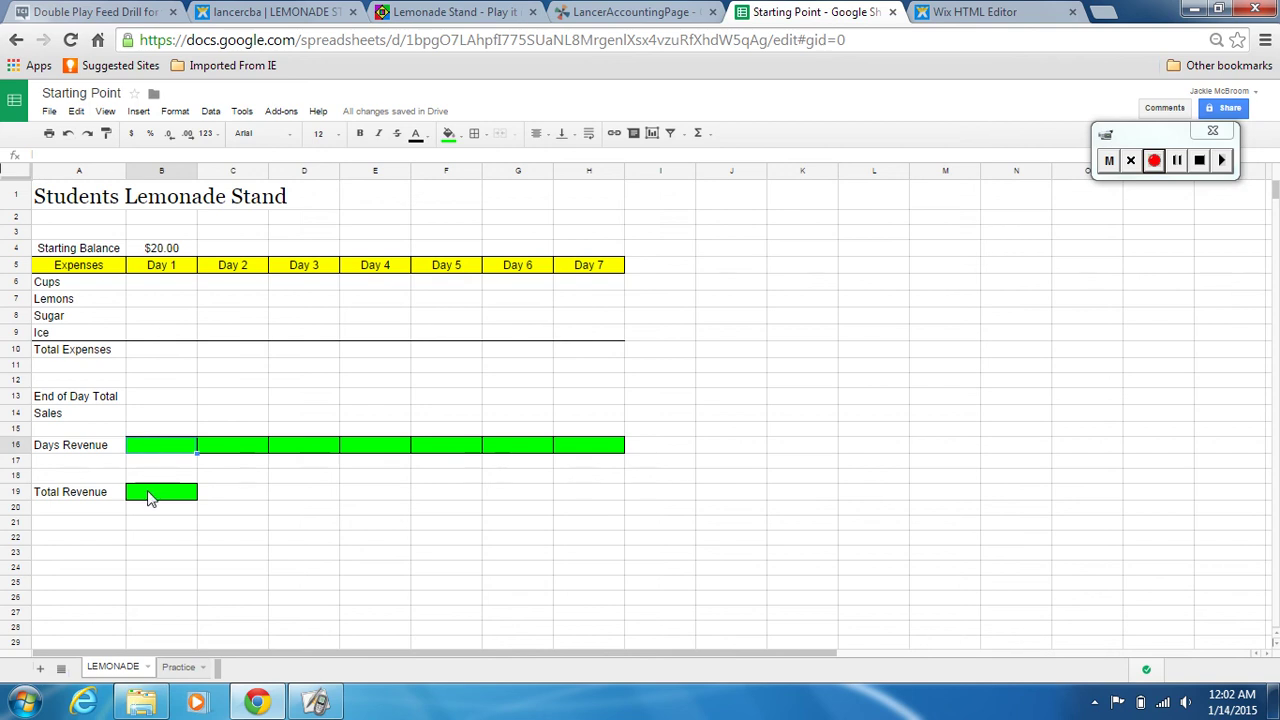
pyautogui.click(92, 528)
# - Enter the label 'AVG Revenue' in A21 and enlarge its font size
pyautogui.write('avg')
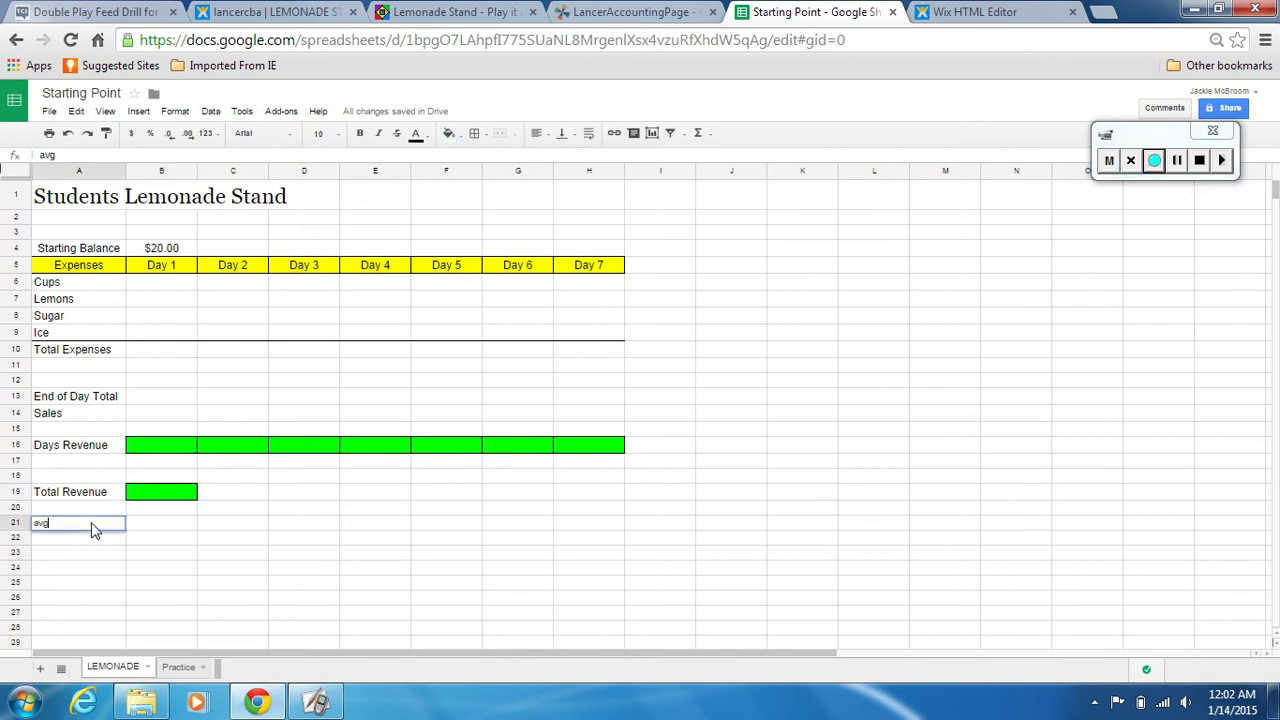
pyautogui.press('BackSpace')
pyautogui.press('BackSpace')
pyautogui.press('BackSpace')
pyautogui.write('AVG Revenue')
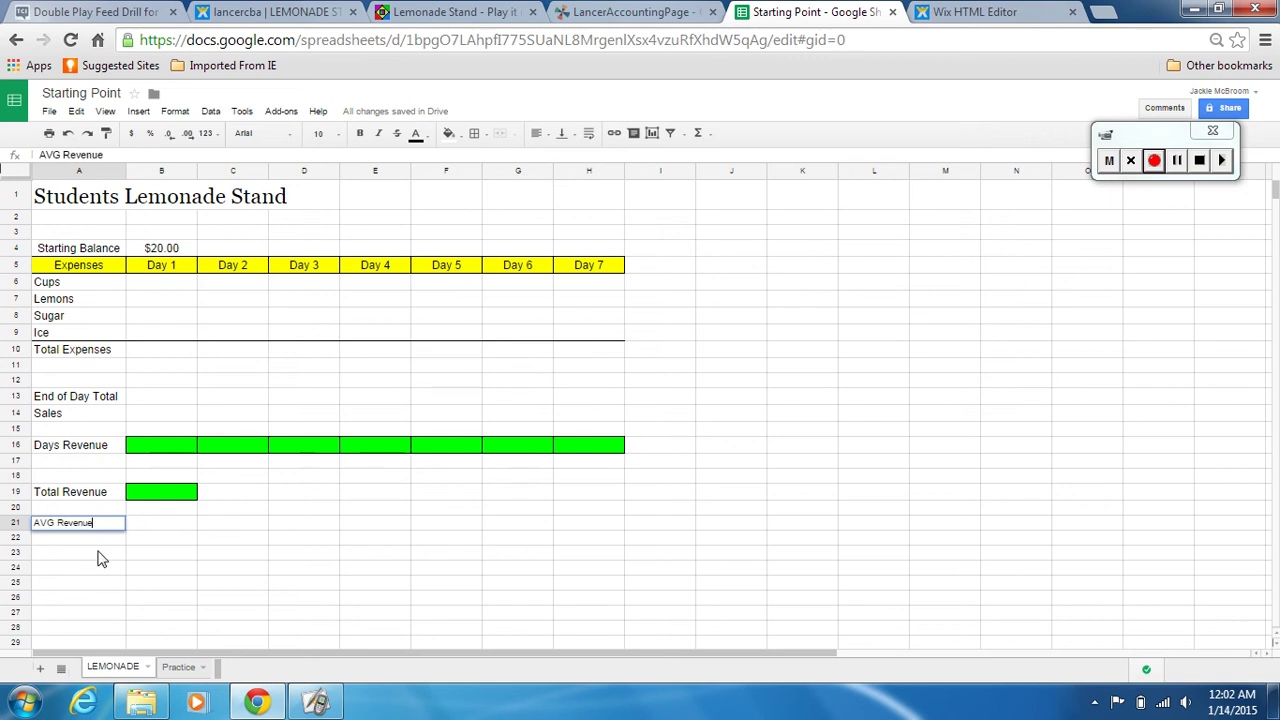
pyautogui.press('Return')
pyautogui.click(91, 528)
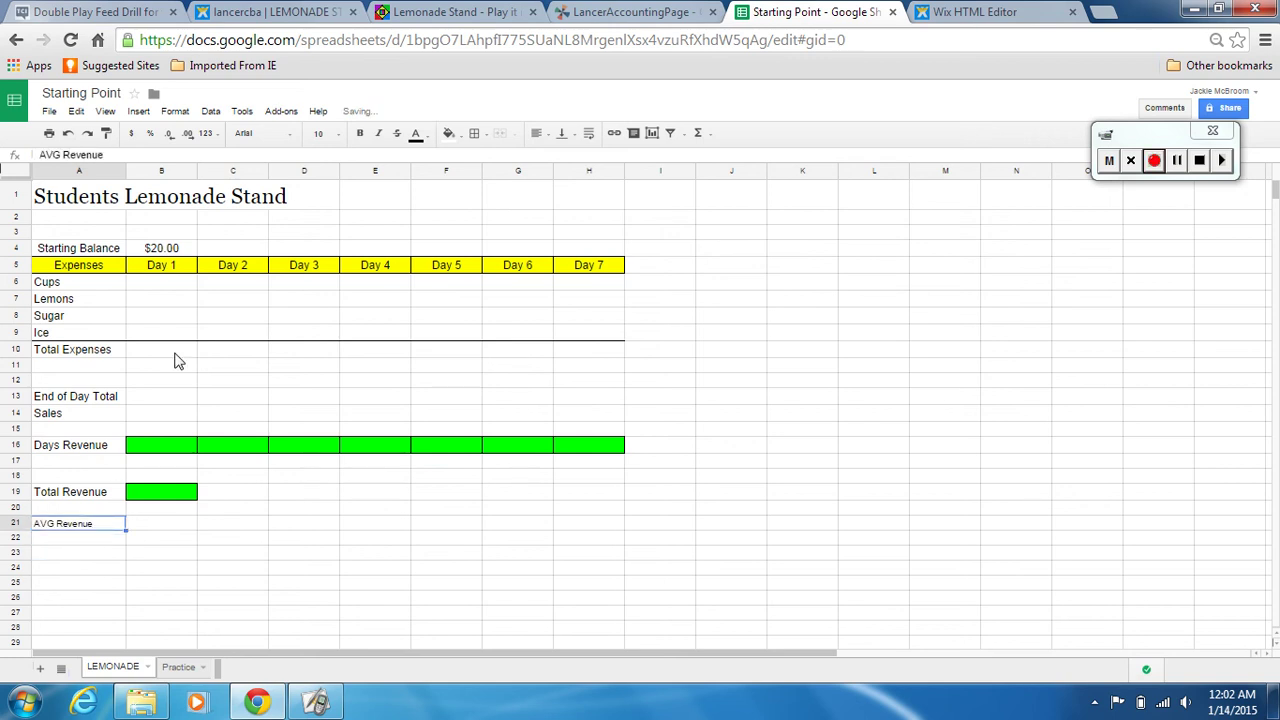
pyautogui.click(330, 134)
pyautogui.click(340, 277)
# - Fill cell B21 bright green and give it a border
pyautogui.click(183, 524)
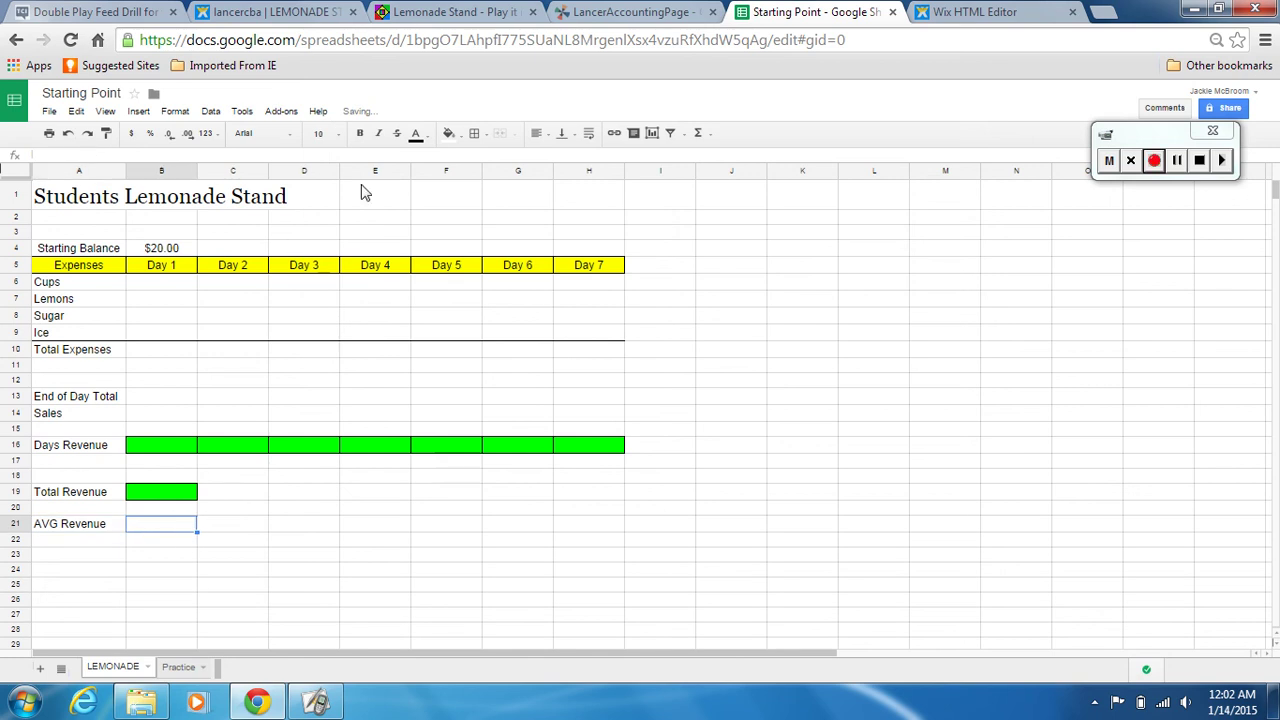
pyautogui.click(450, 134)
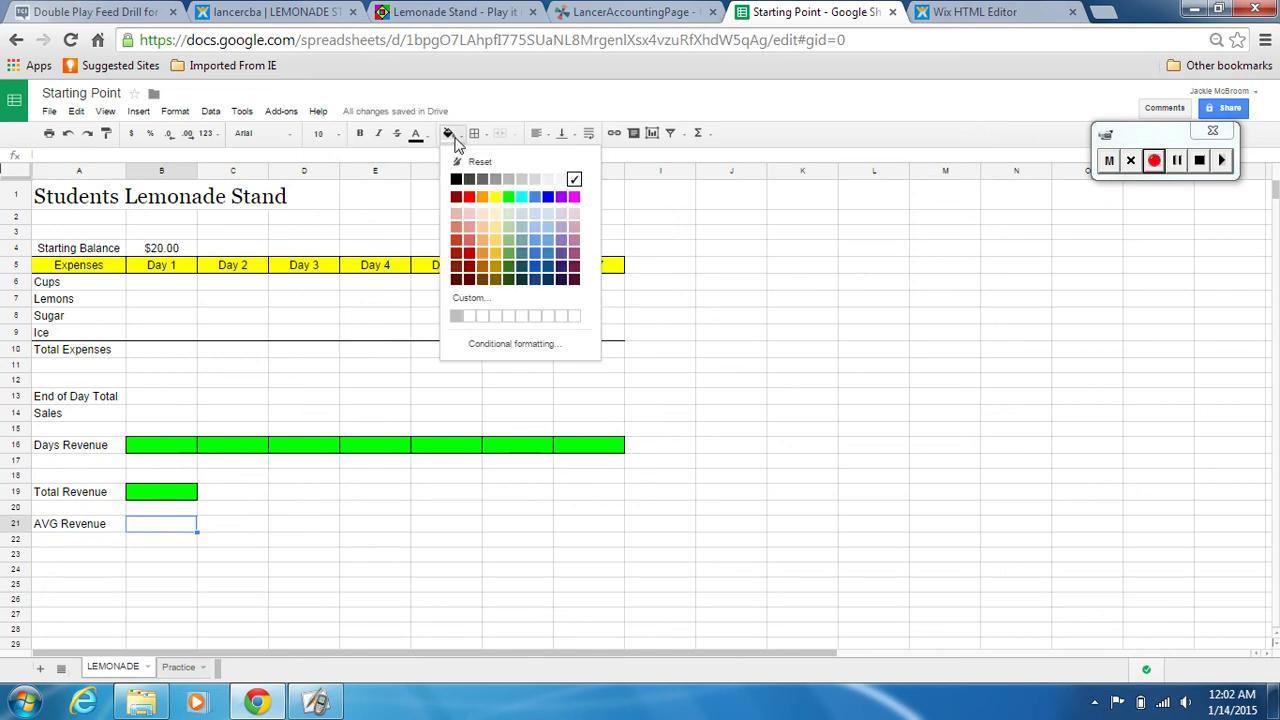
pyautogui.click(508, 197)
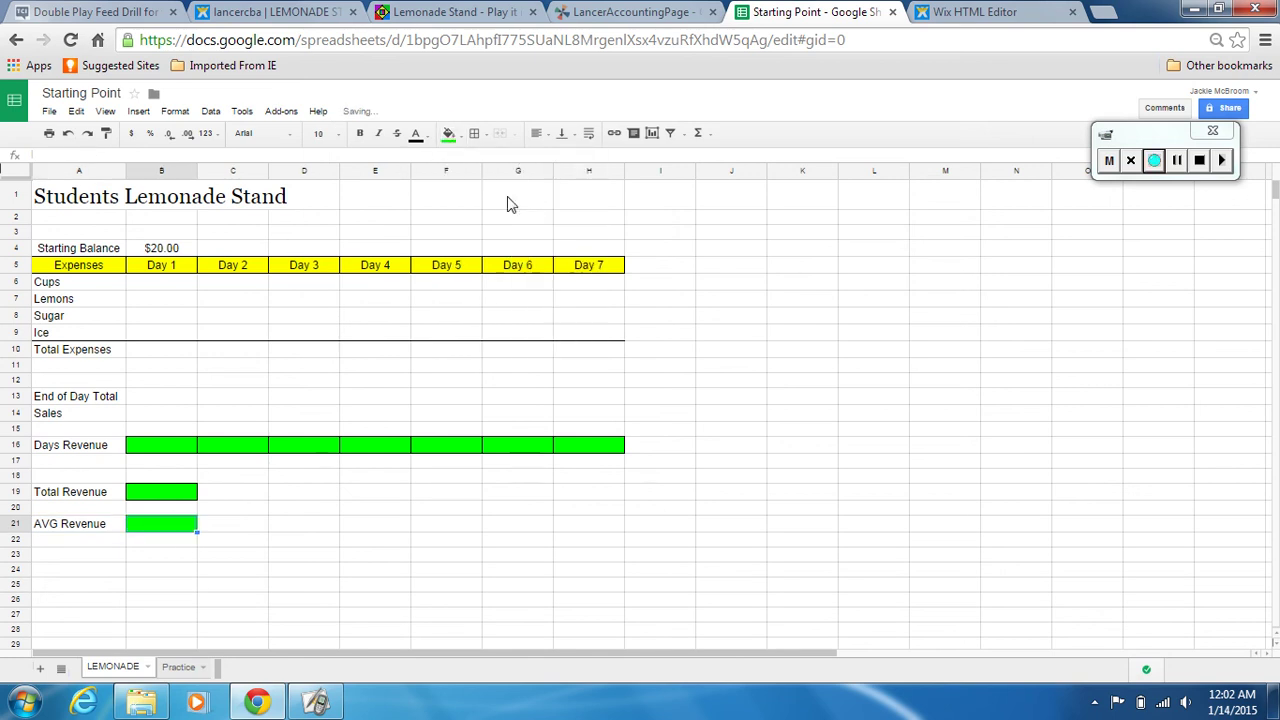
pyautogui.click(476, 140)
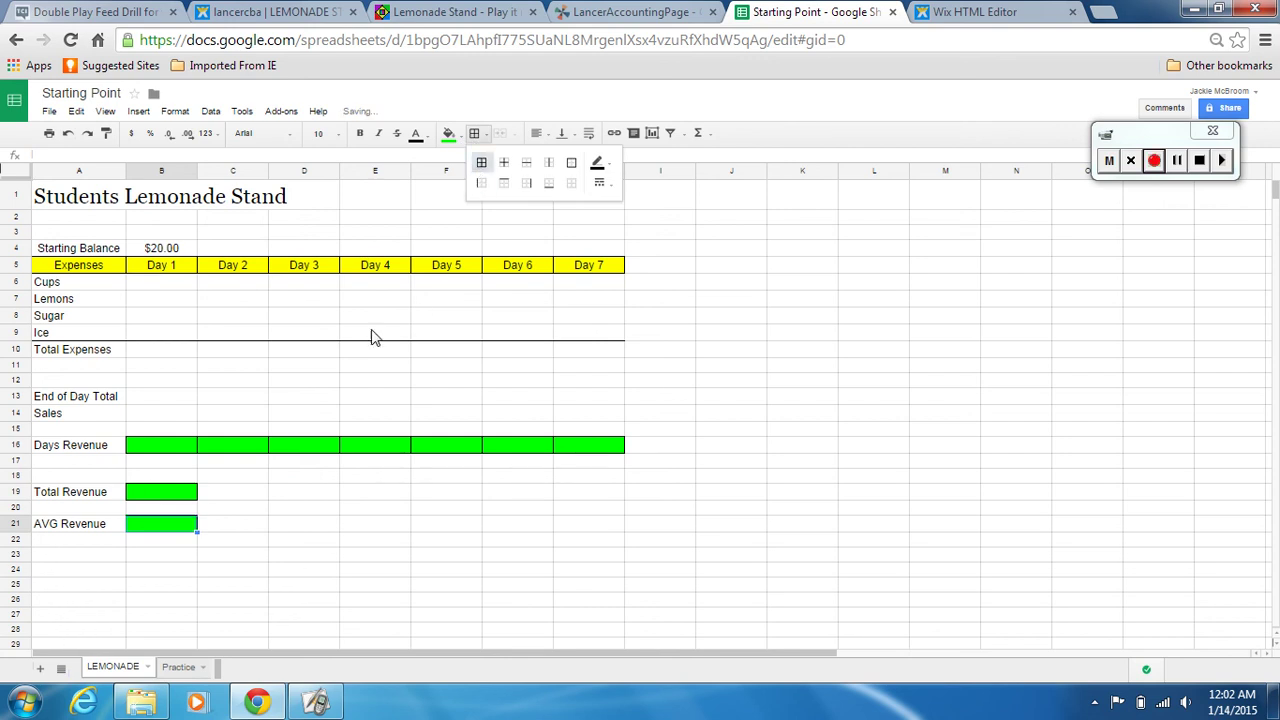
pyautogui.click(348, 384)
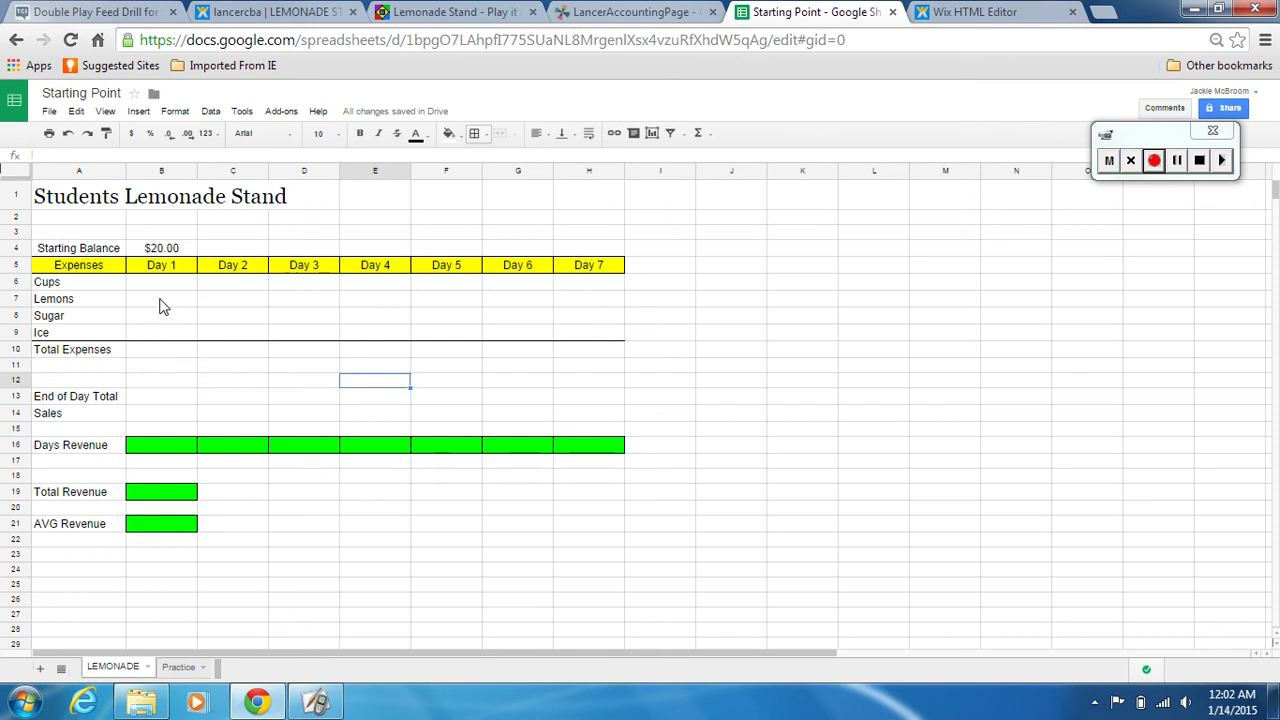
pyautogui.click(488, 10)
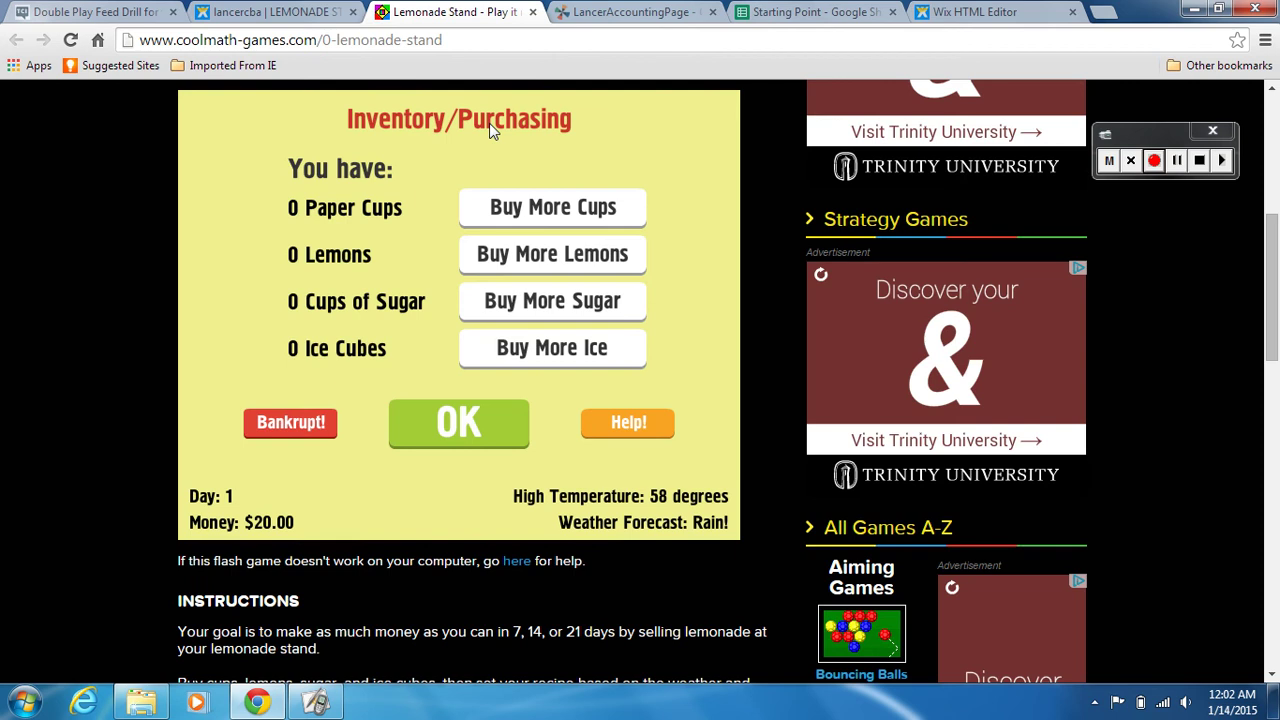
# - Buy 25 paper cups for $0.92 in the game, then return to the spreadsheet
pyautogui.click(523, 210)
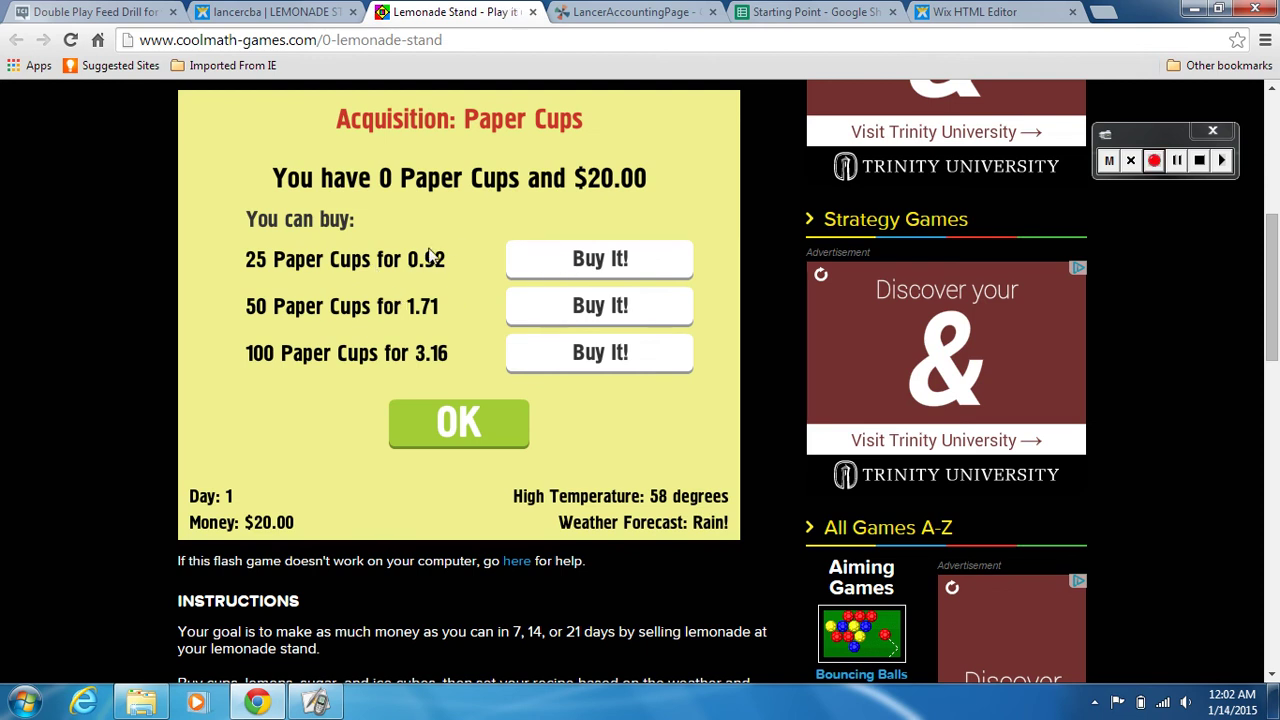
pyautogui.click(555, 272)
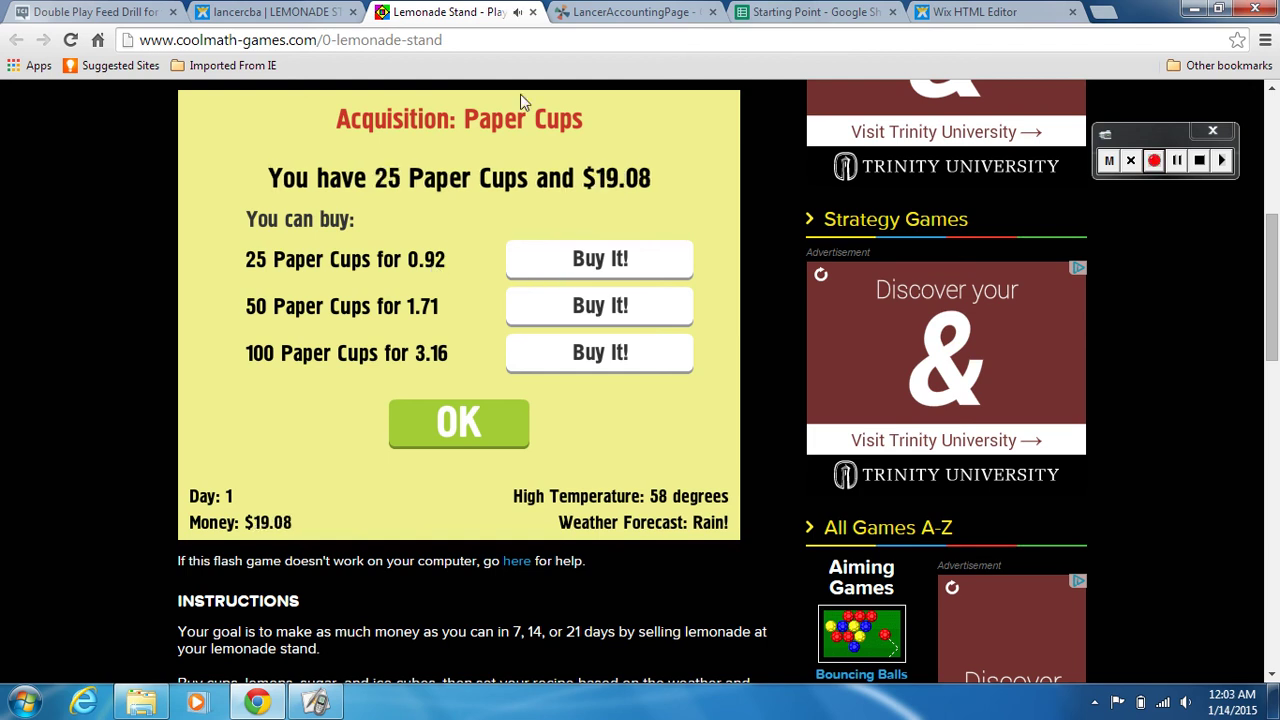
pyautogui.click(800, 12)
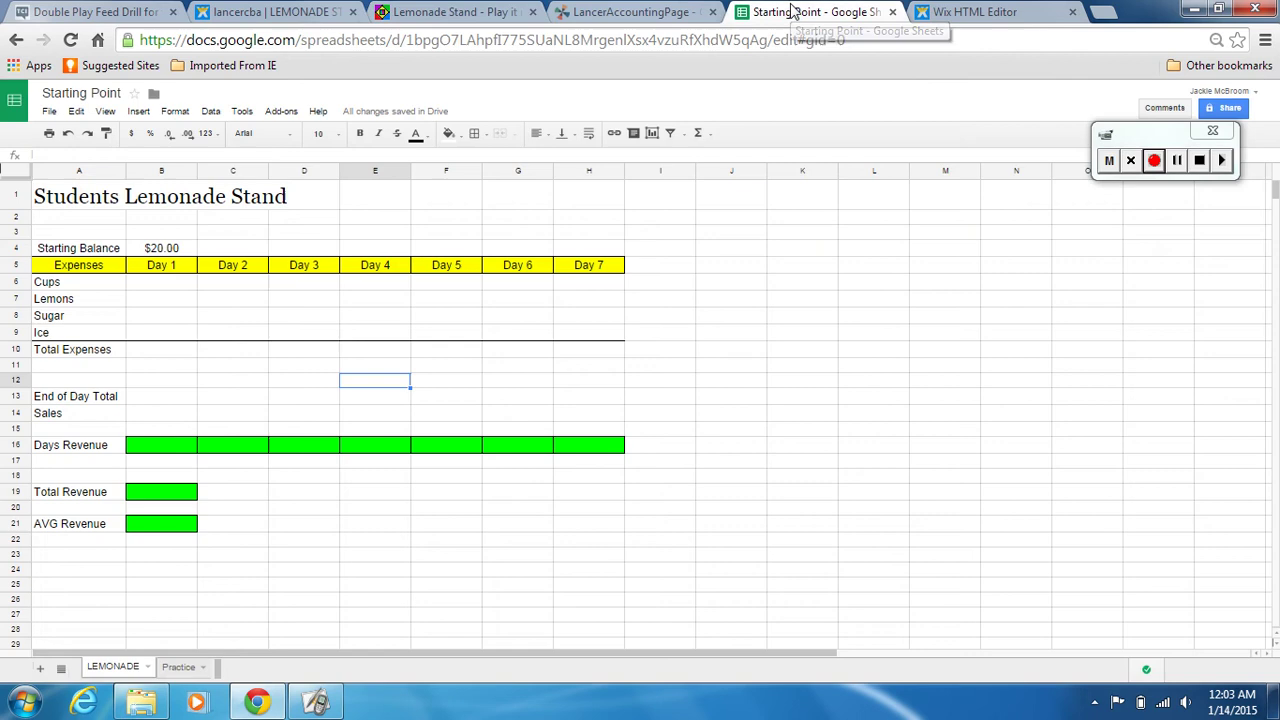
# - Record $0.92 as the Day 1 cups cost in B6, confirming its currency format
pyautogui.click(146, 287)
pyautogui.doubleClick(146, 287)
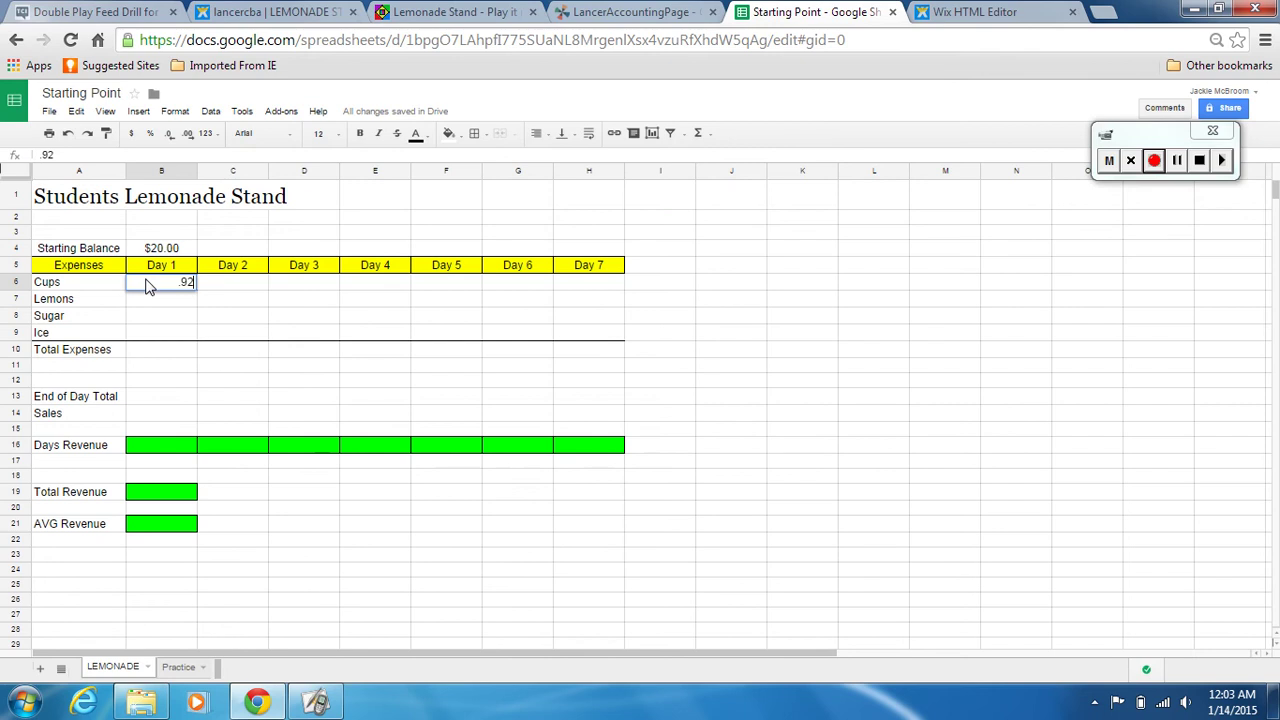
pyautogui.press('Return')
pyautogui.click(167, 291)
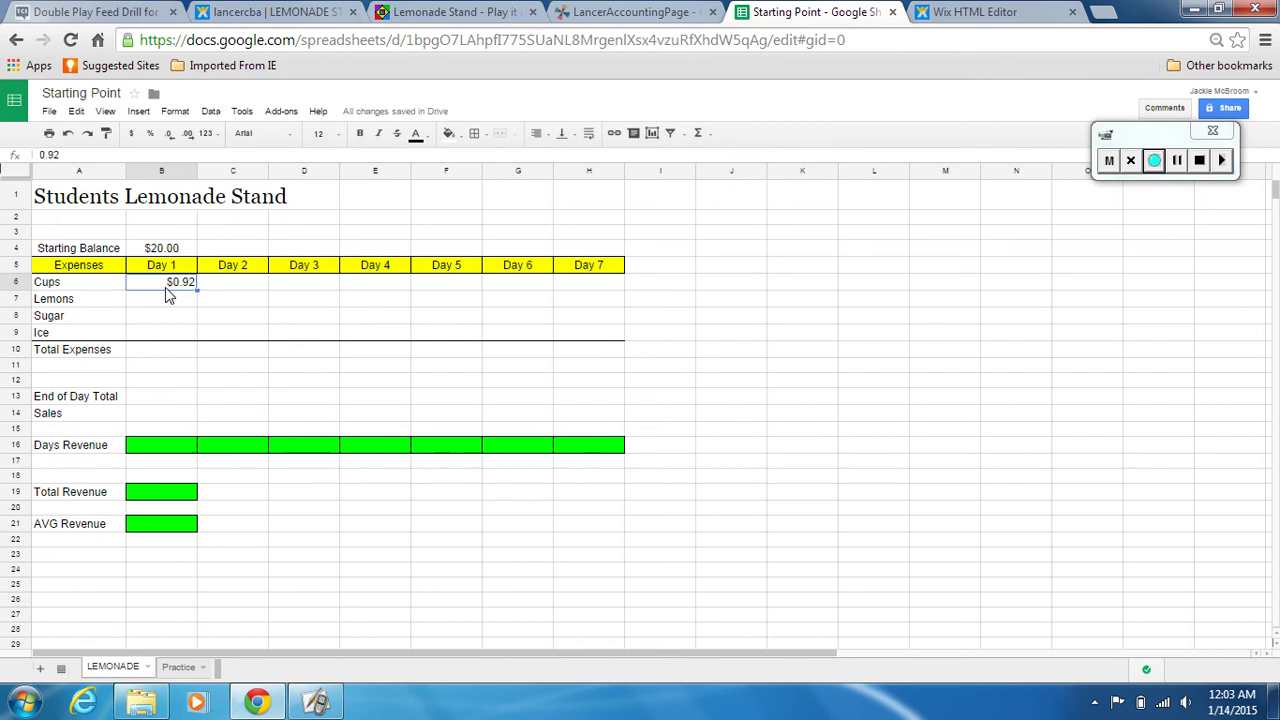
pyautogui.click(175, 111)
pyautogui.moveTo(190, 136)
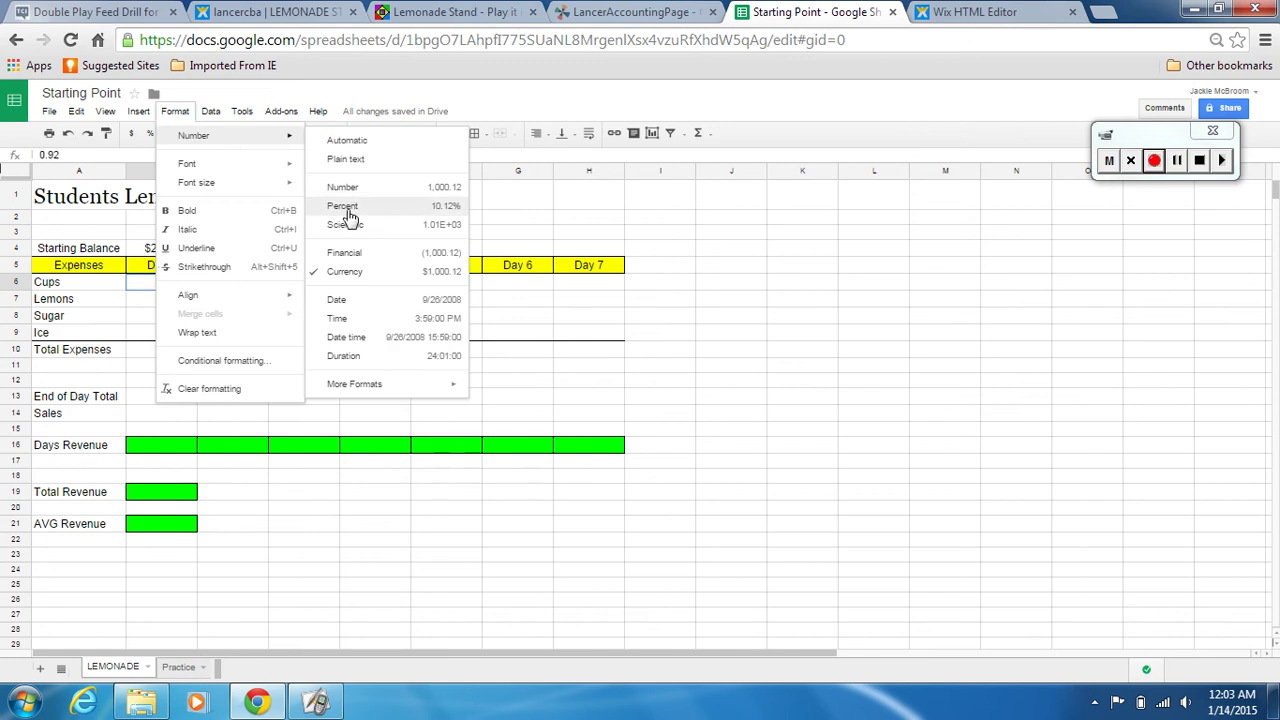
pyautogui.click(500, 282)
pyautogui.click(187, 290)
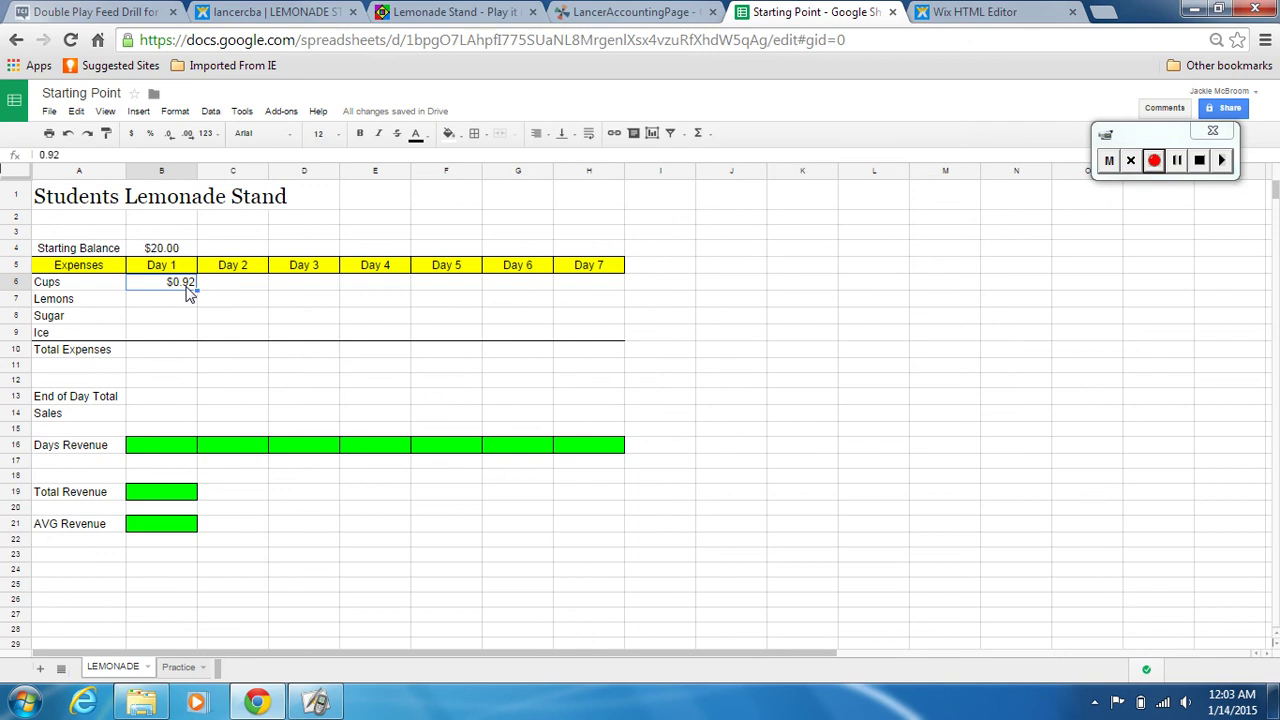
pyautogui.click(170, 312)
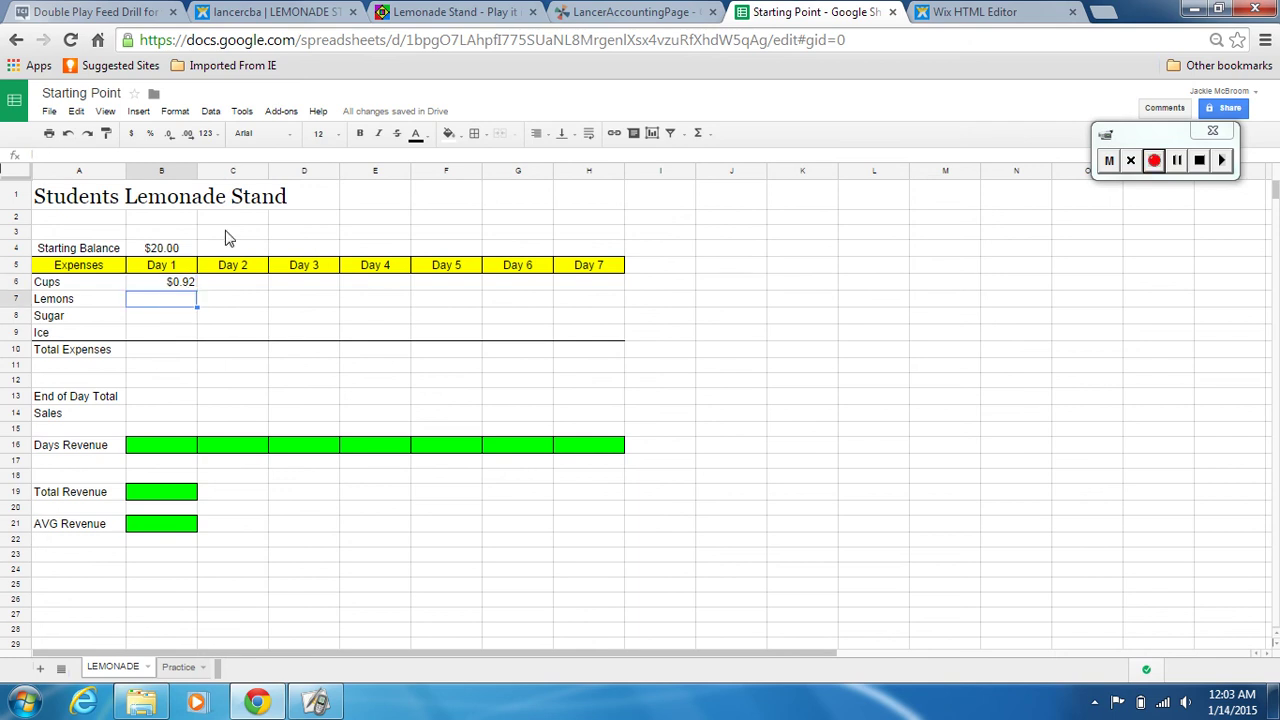
pyautogui.click(450, 12)
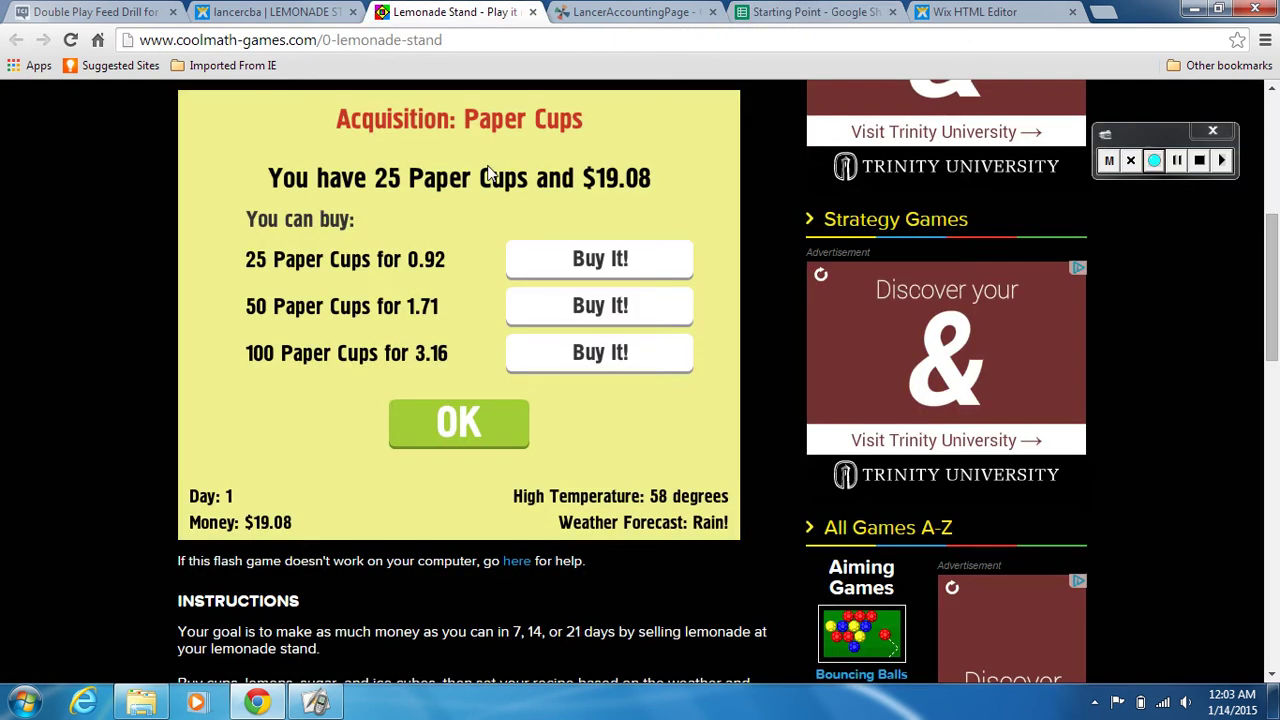
# - Buy 30 lemons for $2.28 in the Lemonade Stand game
pyautogui.click(458, 413)
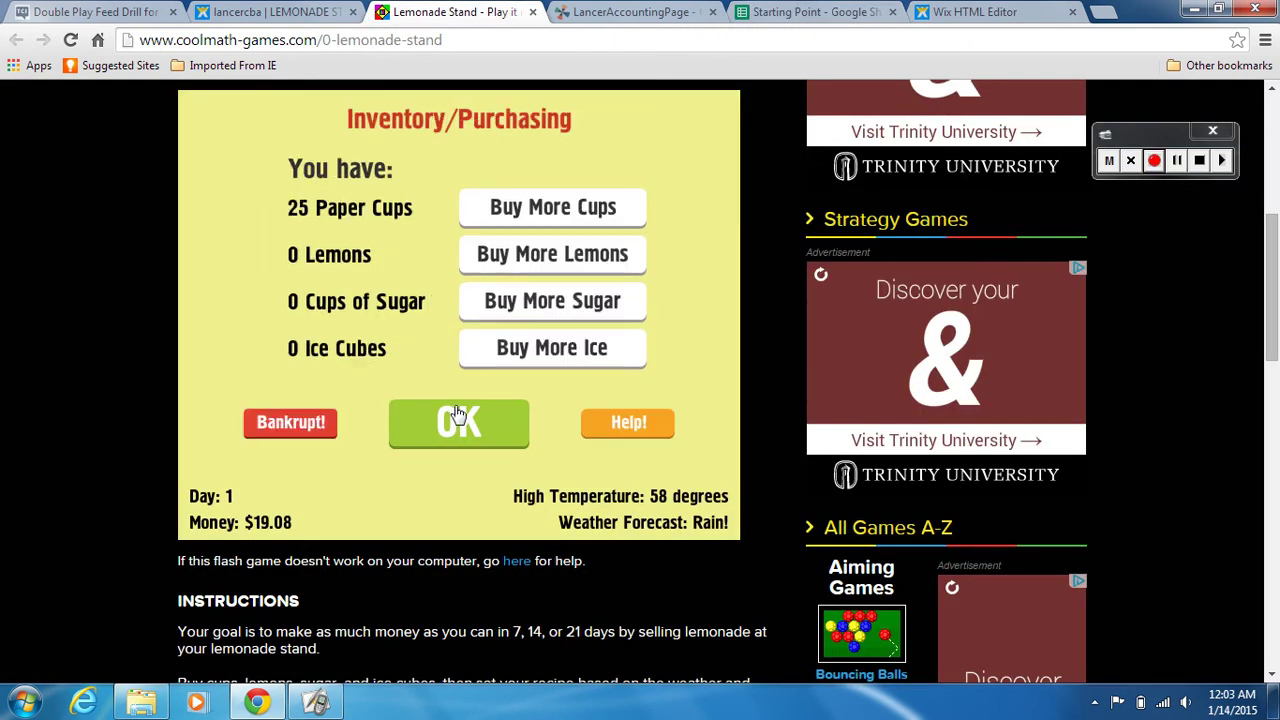
pyautogui.click(503, 266)
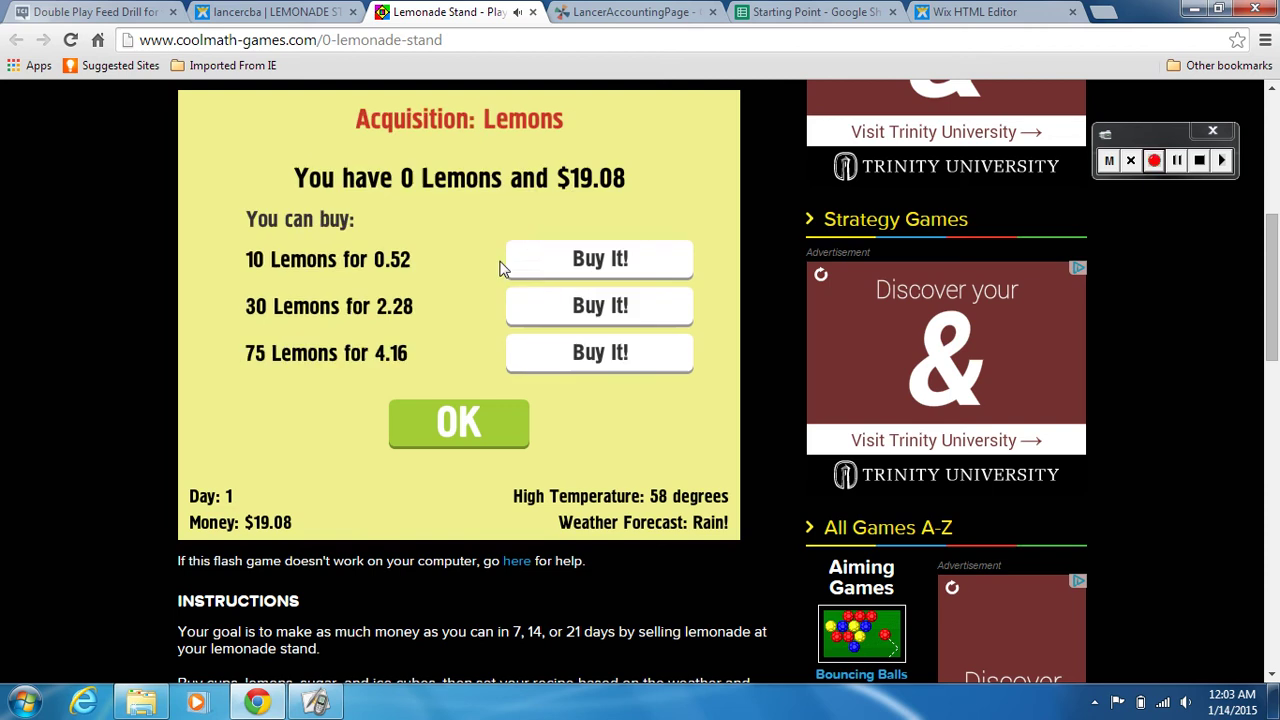
pyautogui.click(541, 321)
pyautogui.click(476, 430)
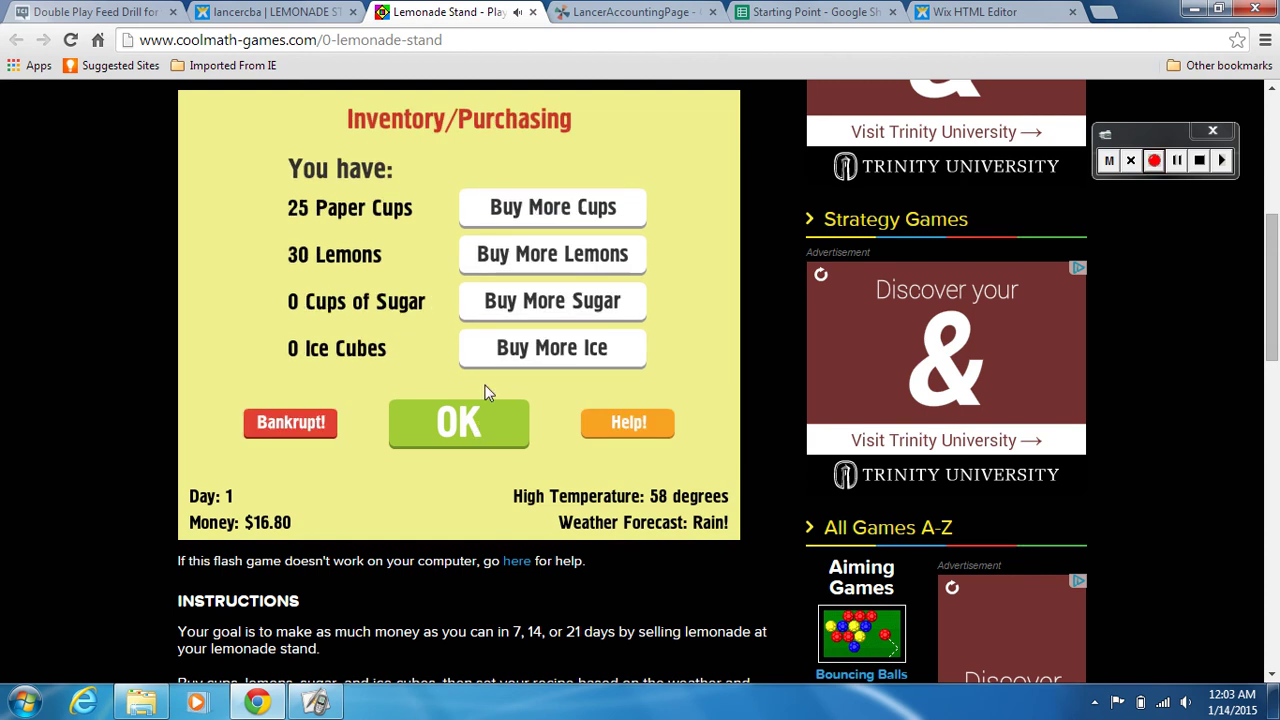
# - Enter 2.28 as the Day 1 lemons cost in cell B7
pyautogui.click(840, 11)
pyautogui.click(195, 304)
pyautogui.write('2.28')
pyautogui.press('Return')
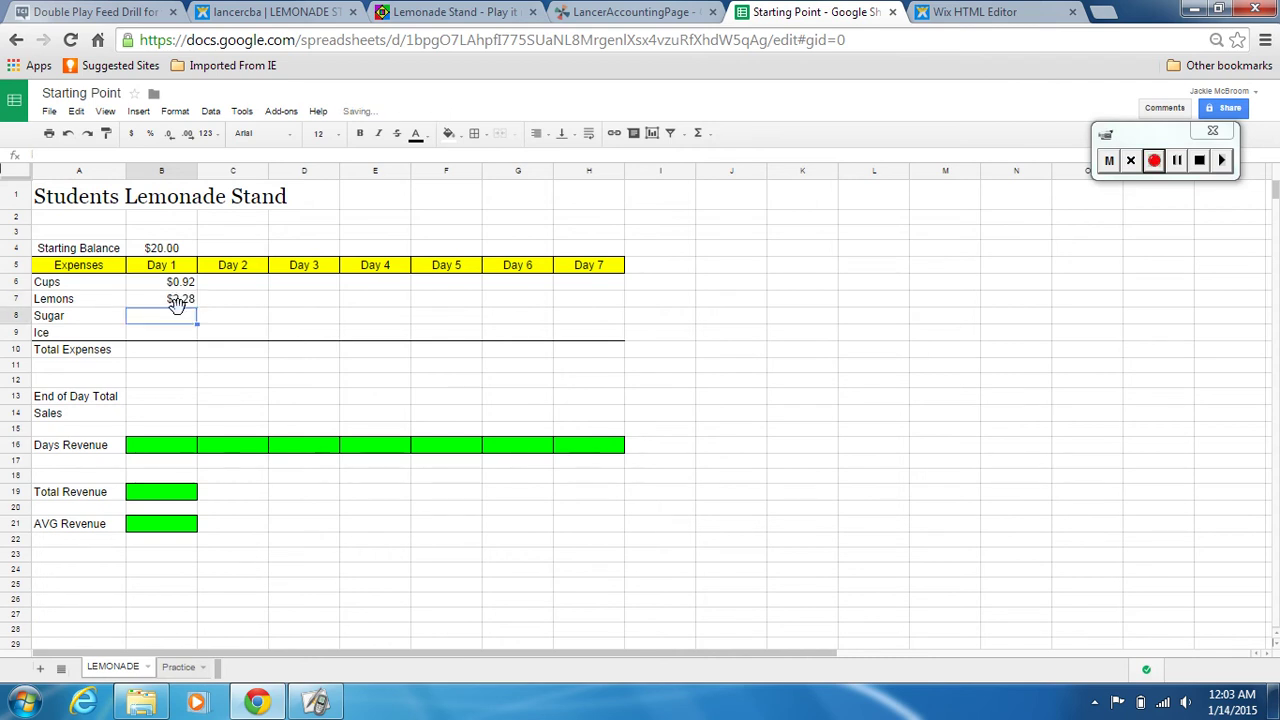
# - Buy 20 cups of sugar for $1.53 in the game
pyautogui.click(448, 12)
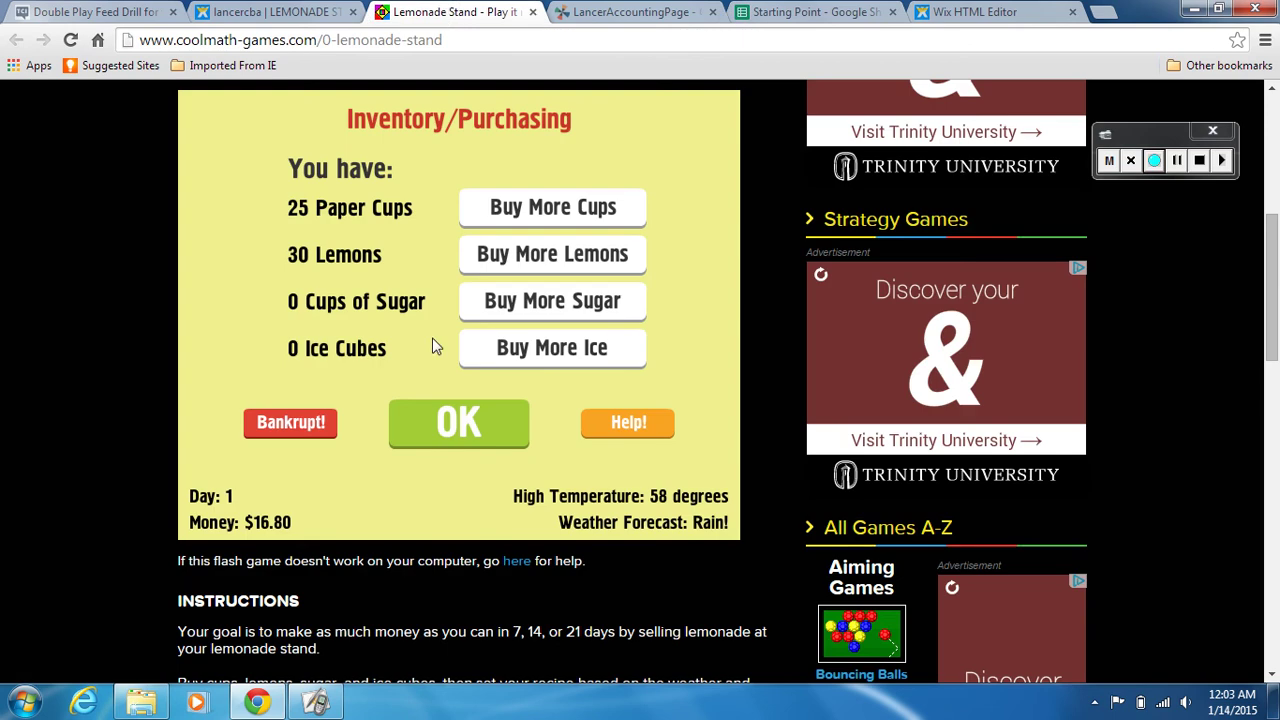
pyautogui.click(525, 316)
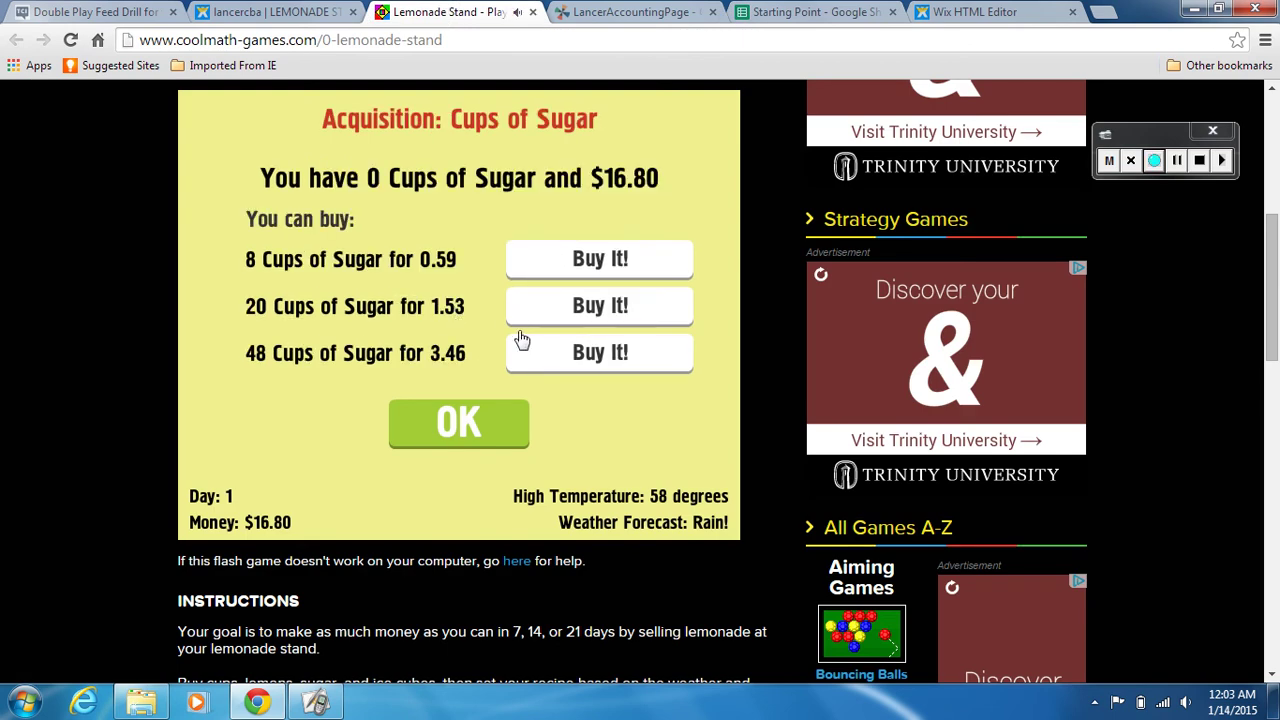
pyautogui.click(545, 322)
pyautogui.click(488, 421)
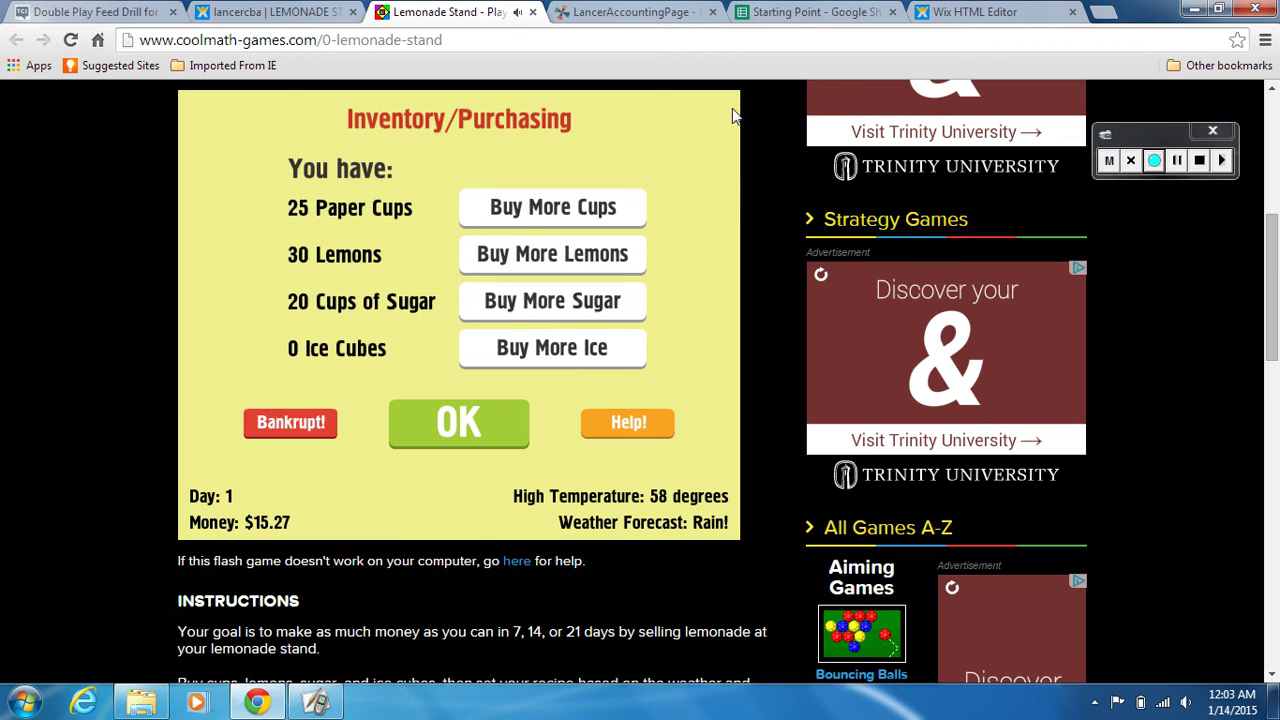
# - Enter 1.53 as the Day 1 sugar cost in cell B8
pyautogui.click(800, 14)
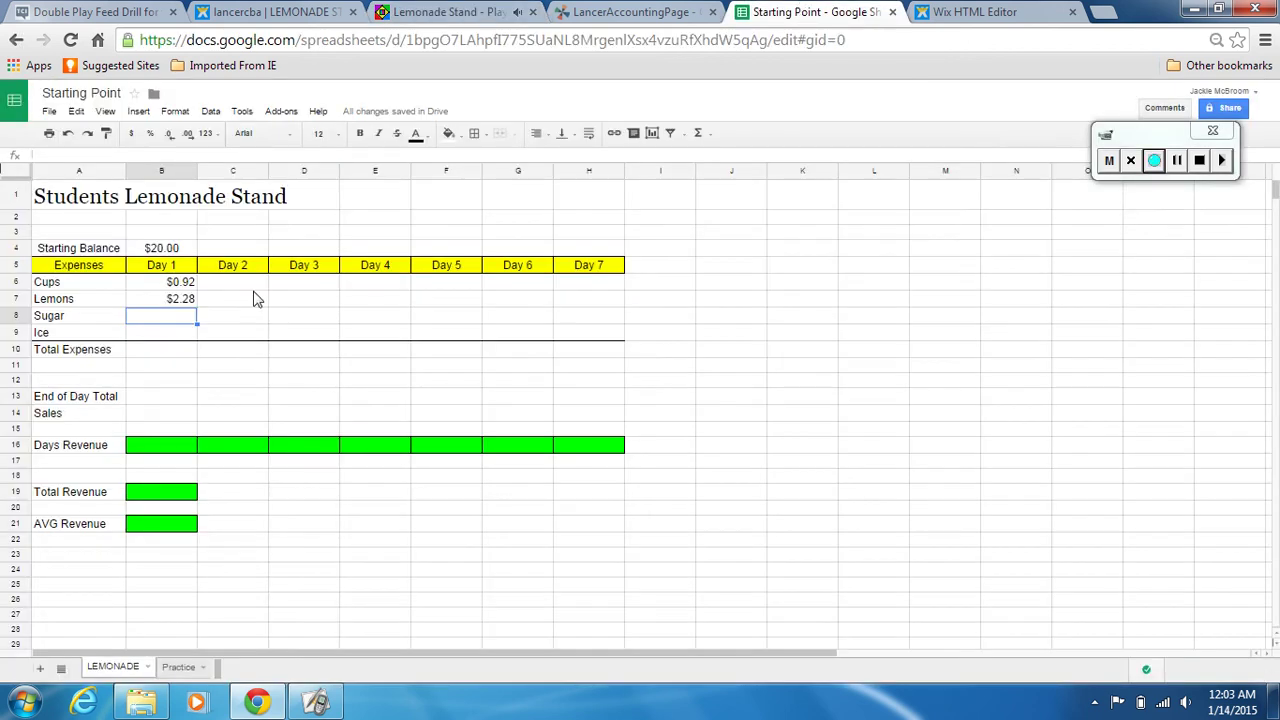
pyautogui.write('1.53')
pyautogui.press('Return')
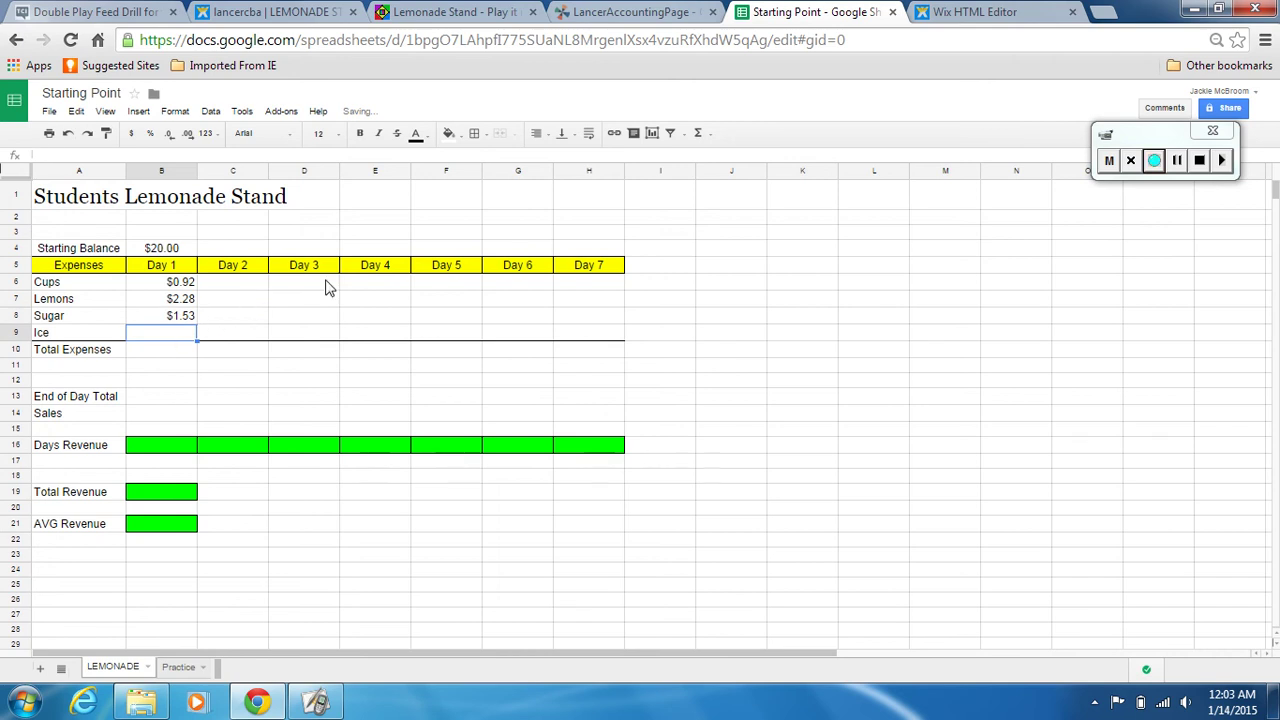
# - Buy 100 ice cubes for $0.95 in the game
pyautogui.click(484, 10)
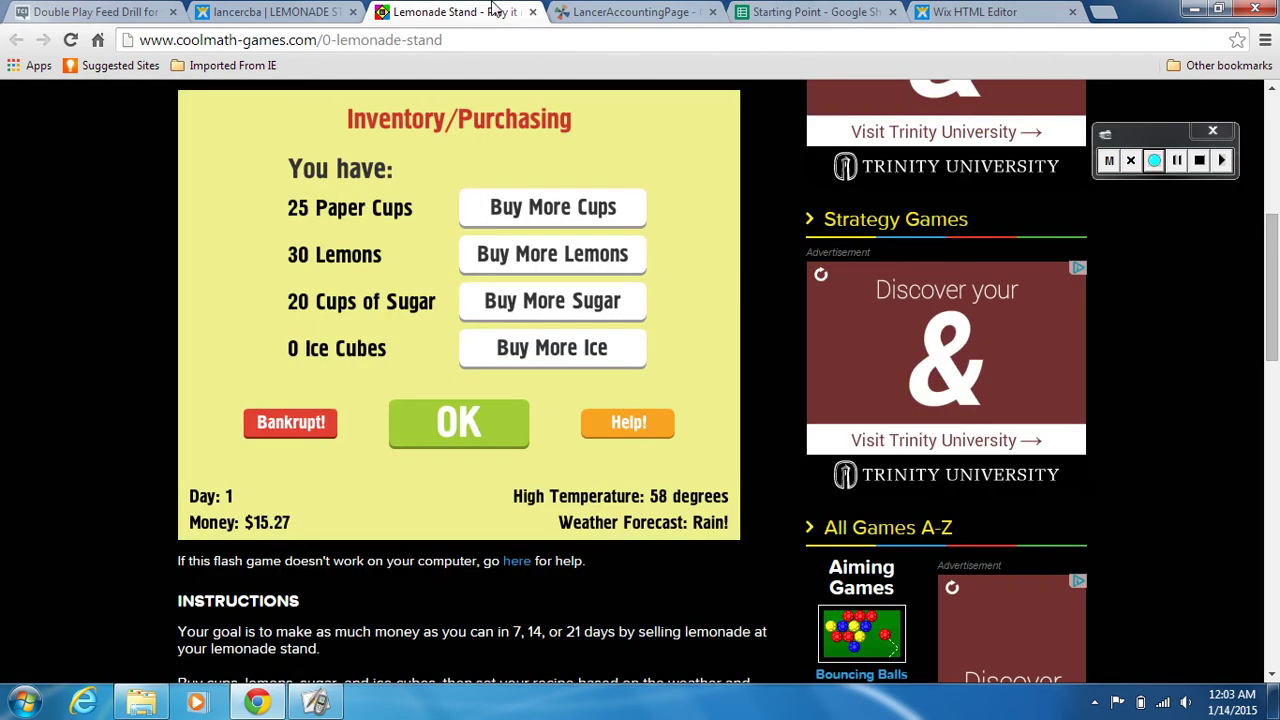
pyautogui.click(505, 348)
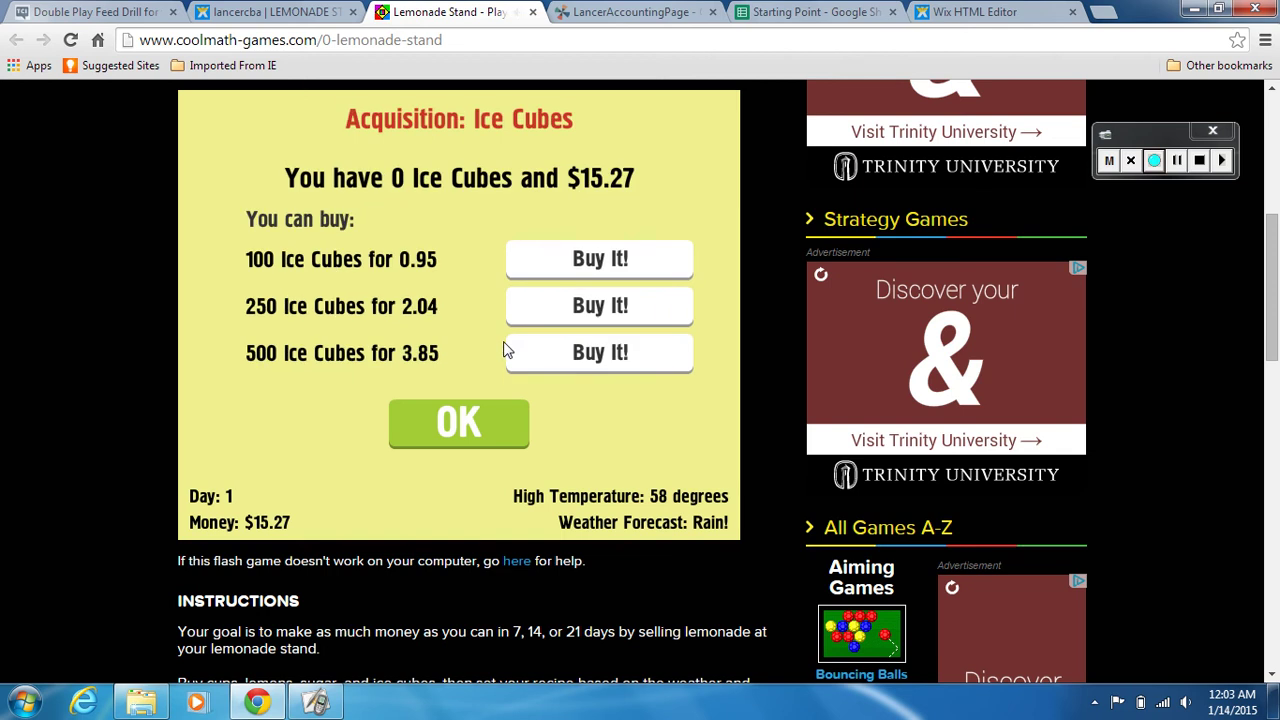
pyautogui.click(545, 270)
pyautogui.click(470, 432)
# - Enter .95 as the Day 1 ice cost in cell B9
pyautogui.click(790, 10)
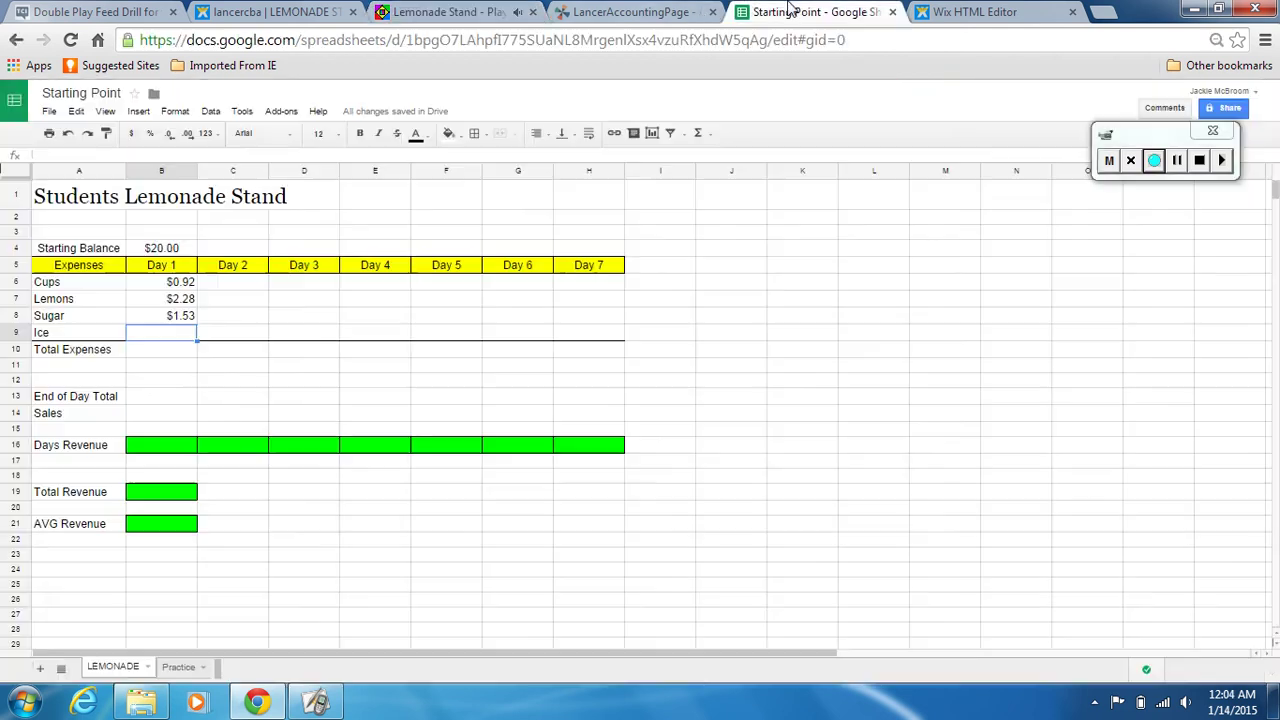
pyautogui.write('.')
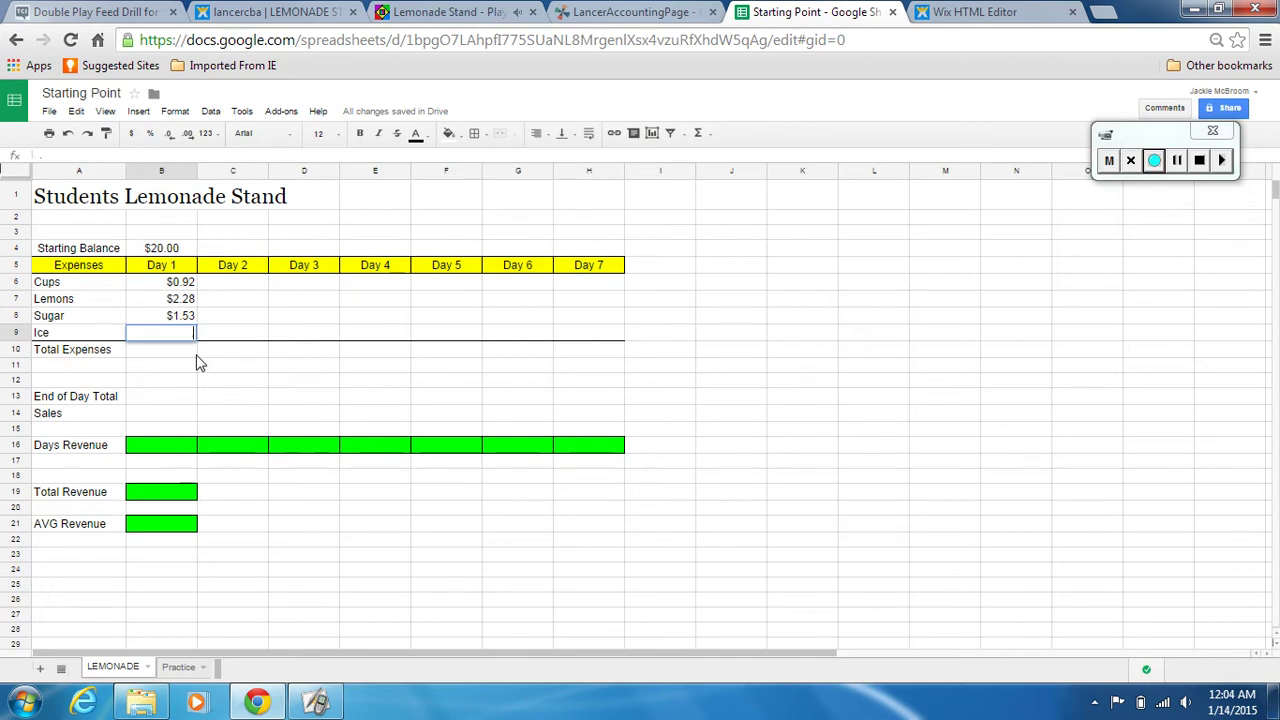
pyautogui.write('95')
pyautogui.press('Return')
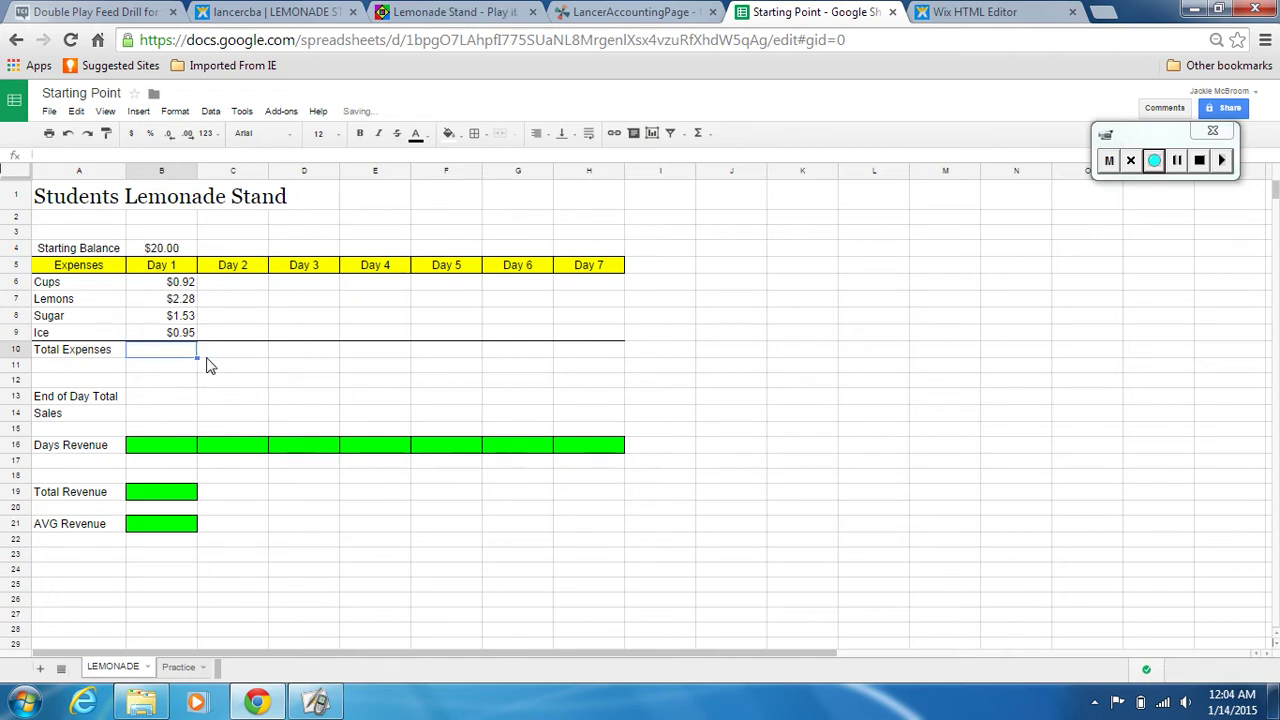
pyautogui.click(243, 368)
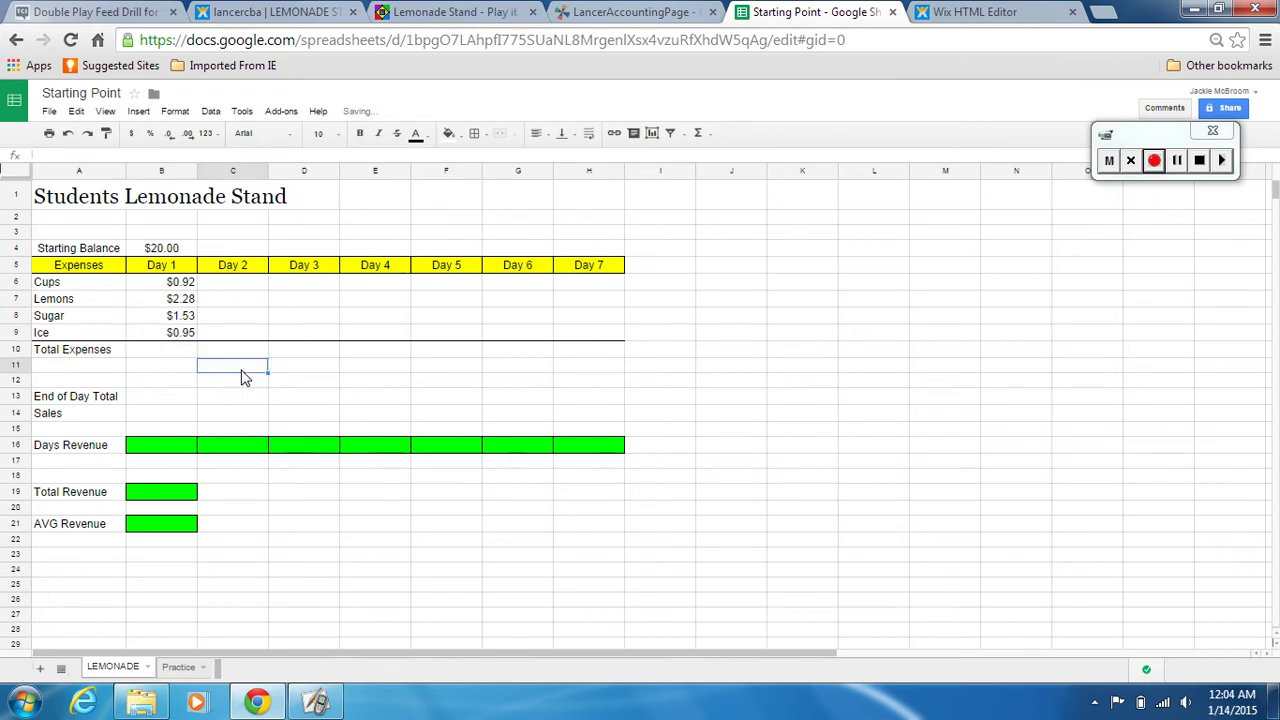
# - Put =SUM(B6:B9) in B10 so Total Expenses shows $5.68
pyautogui.click(151, 352)
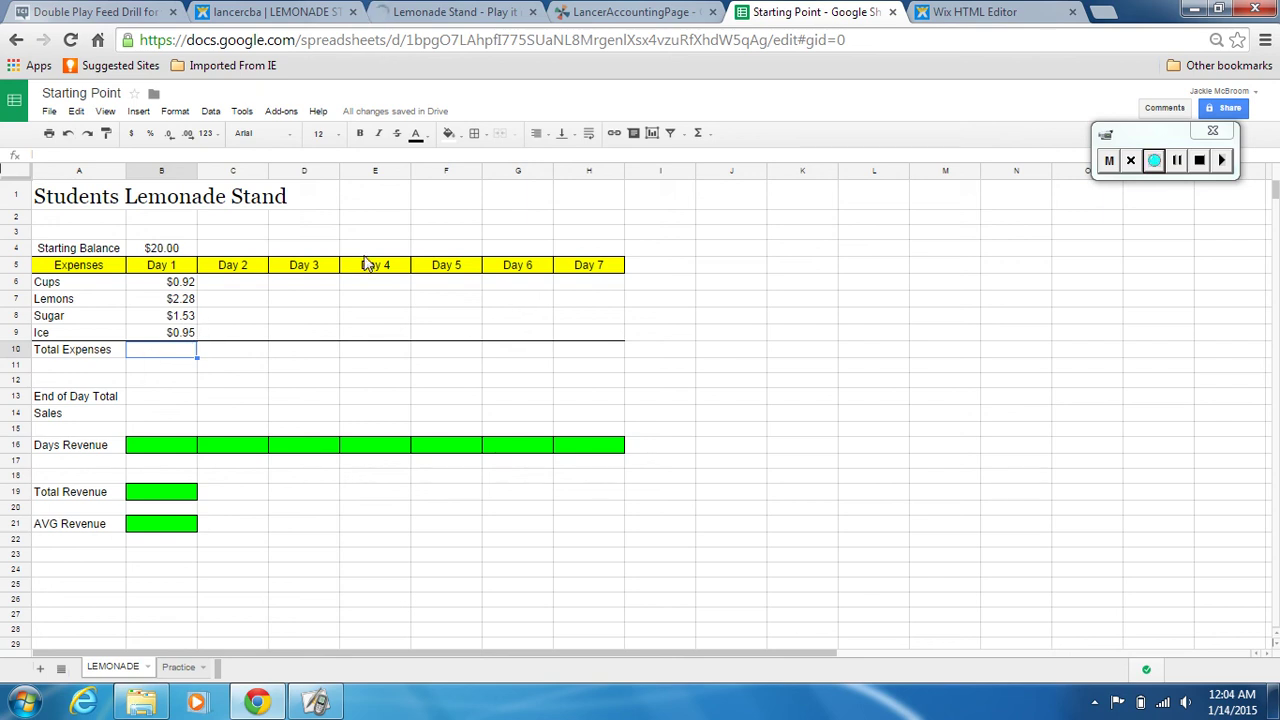
pyautogui.click(703, 137)
pyautogui.click(703, 157)
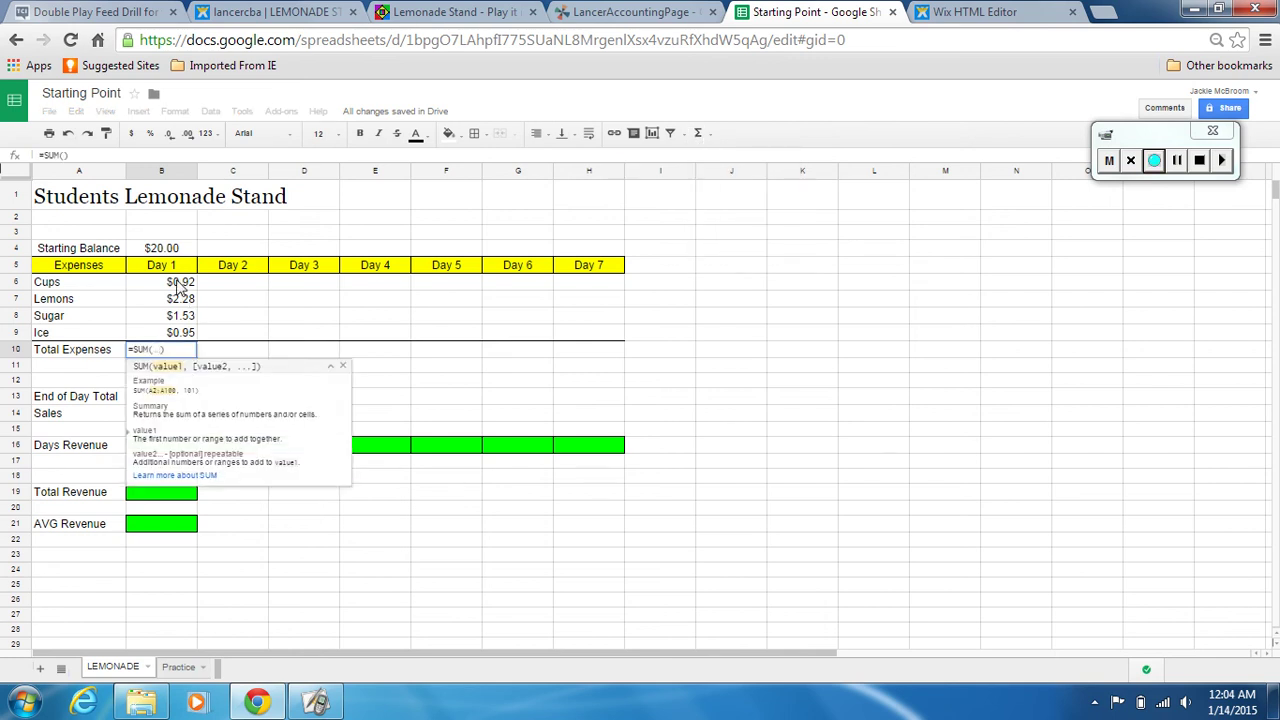
pyautogui.moveTo(175, 287); pyautogui.dragTo(180, 335)
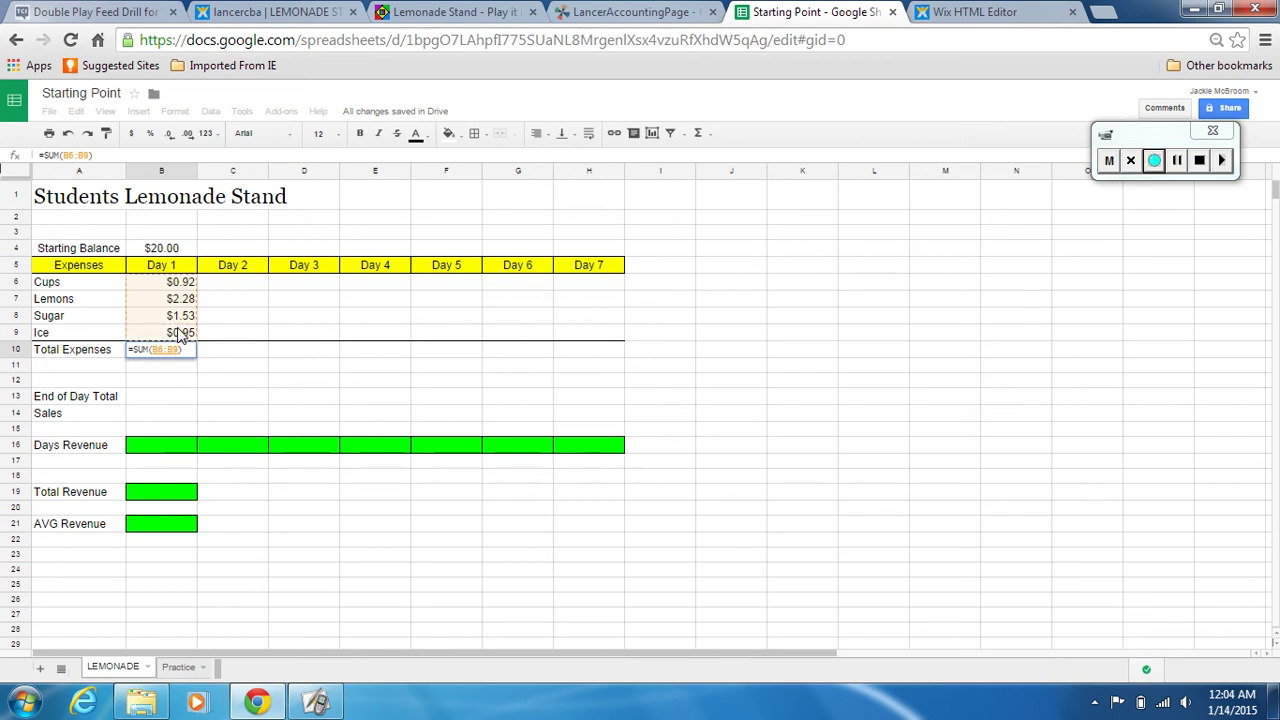
pyautogui.press('Return')
pyautogui.click(257, 402)
pyautogui.click(190, 352)
pyautogui.click(258, 354)
pyautogui.click(262, 390)
pyautogui.click(183, 360)
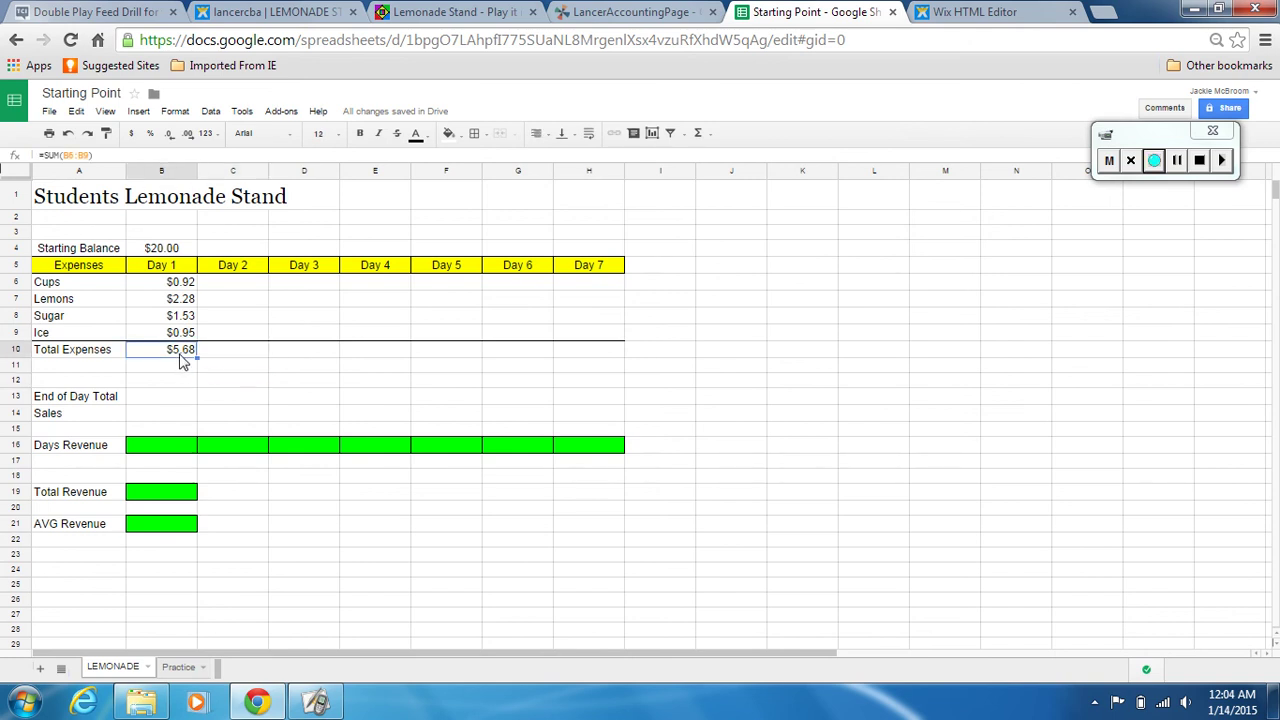
pyautogui.click(166, 398)
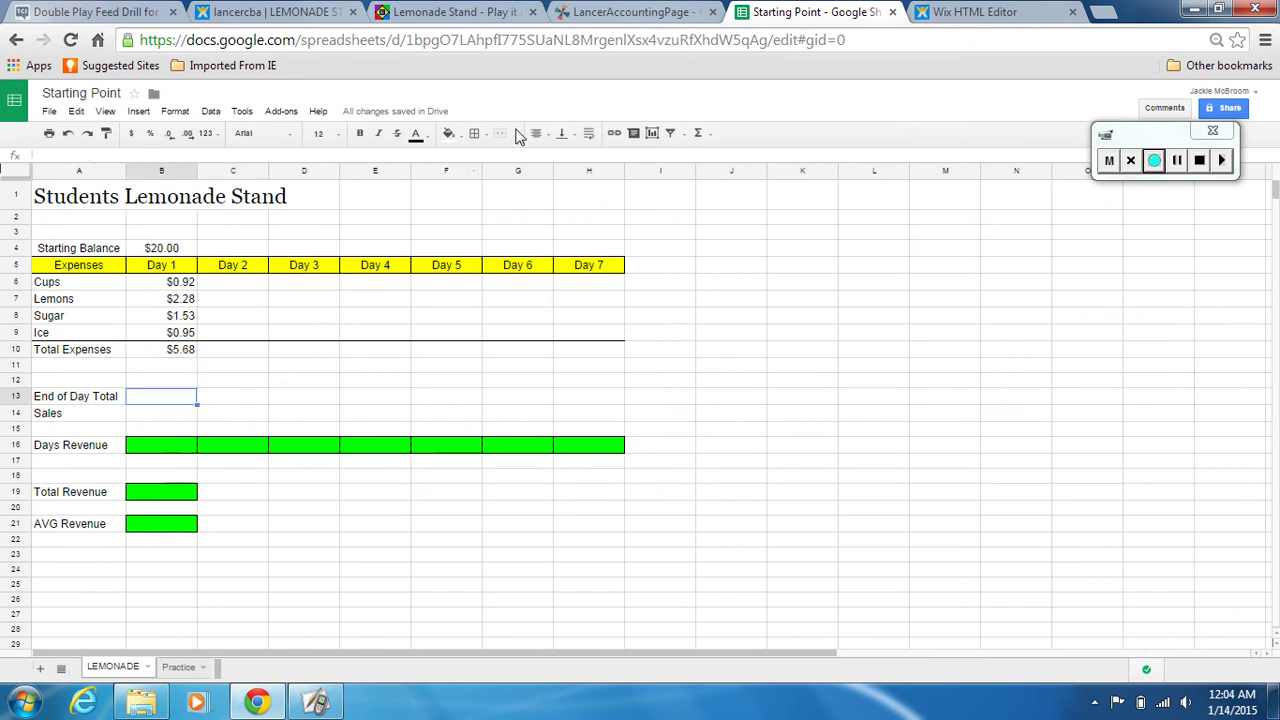
# - Run Day 1 on fast-forward to its end-of-day report: 9 cups sold, $16.57
pyautogui.click(452, 12)
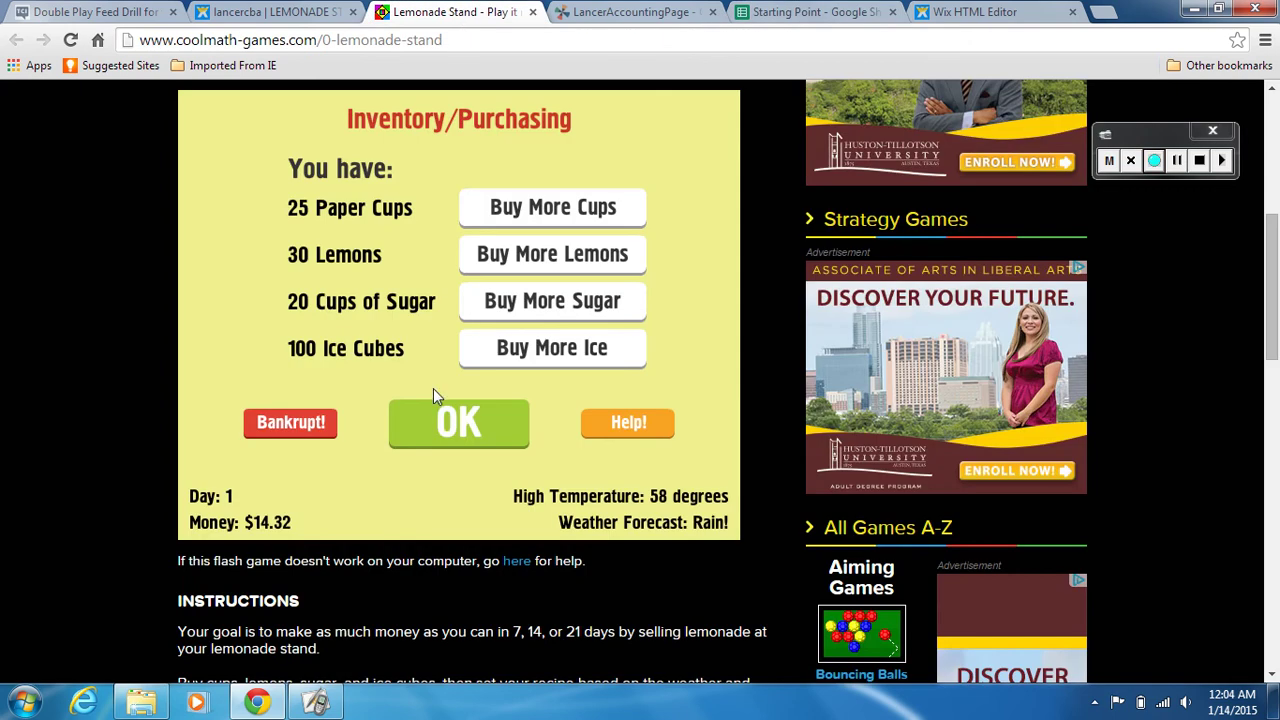
pyautogui.click(433, 428)
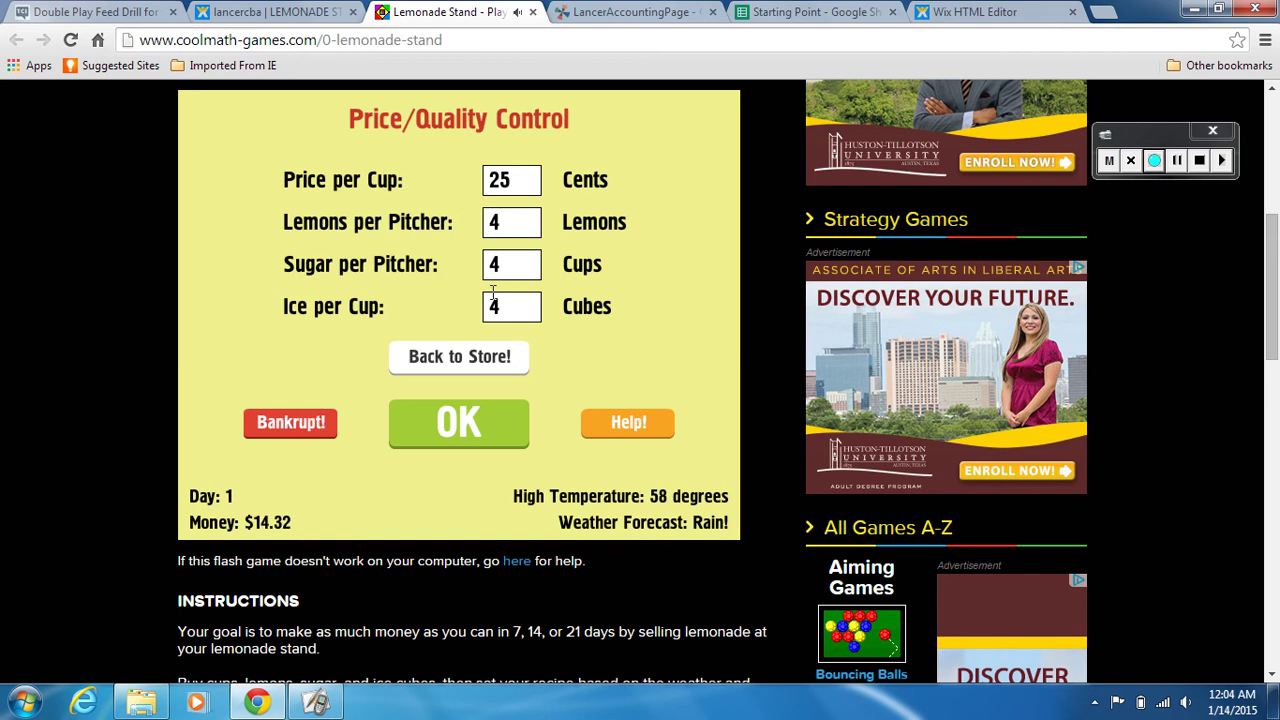
pyautogui.click(477, 427)
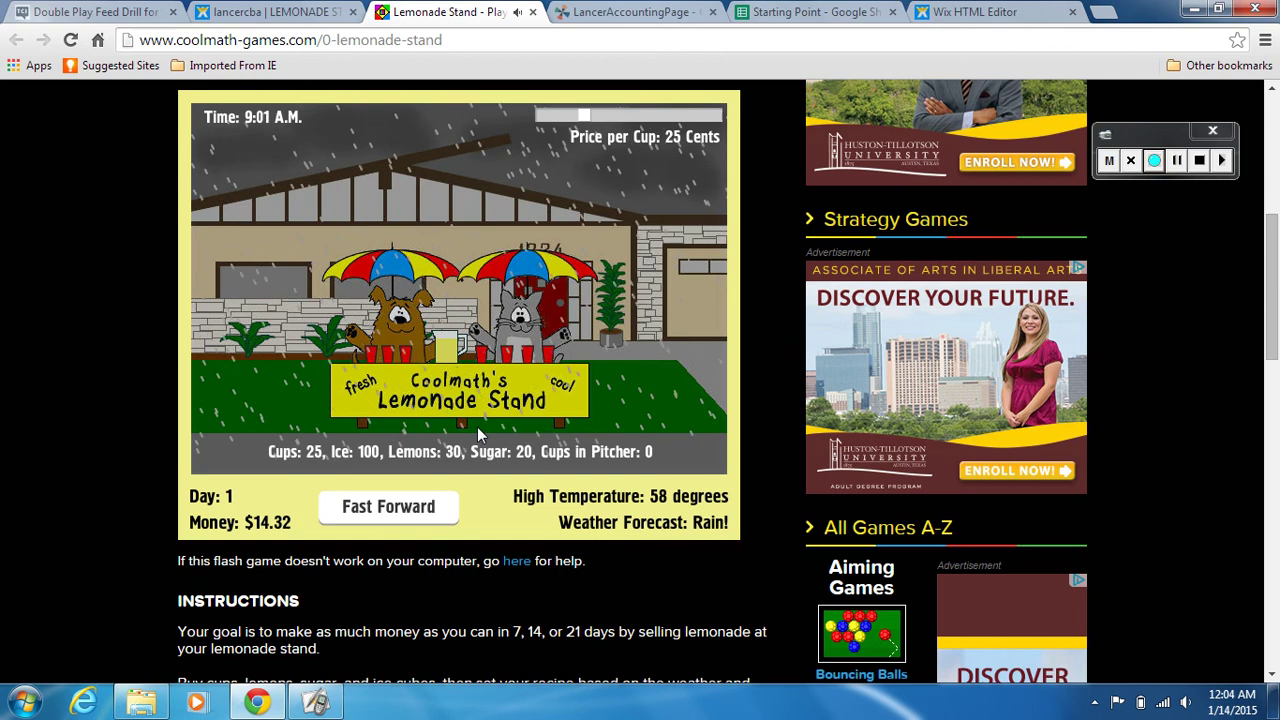
pyautogui.click(432, 510)
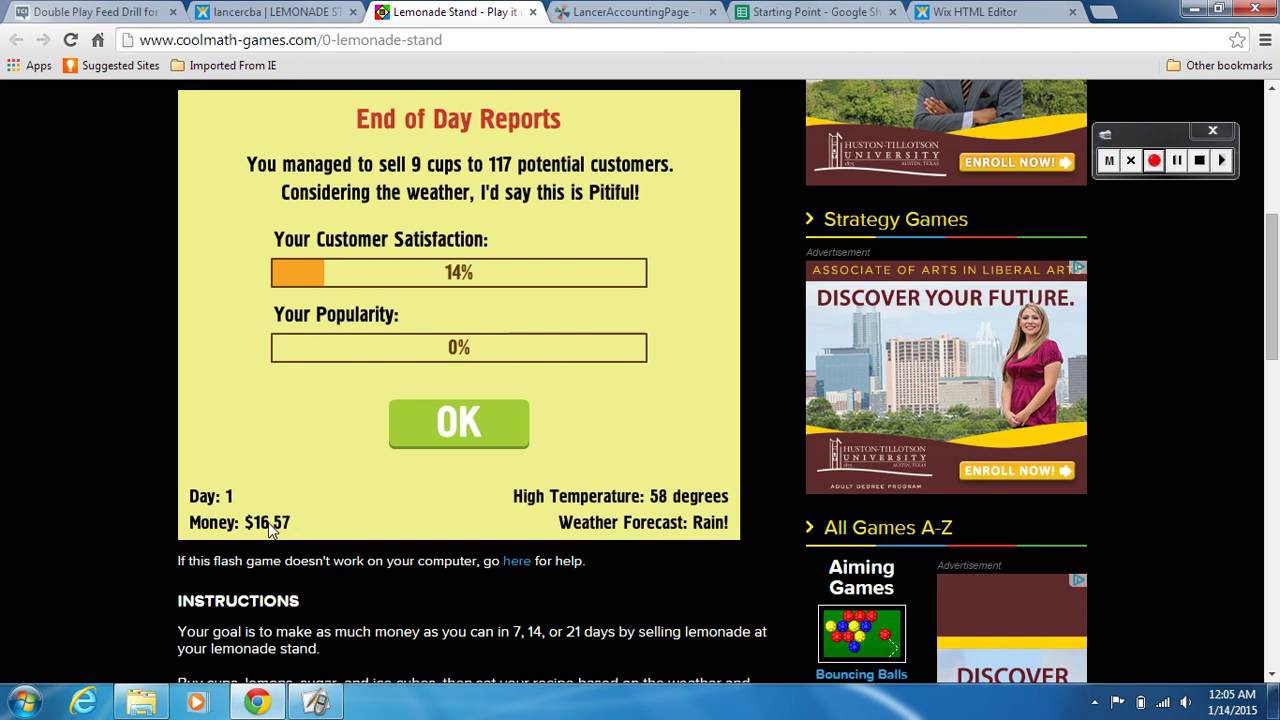
pyautogui.click(780, 11)
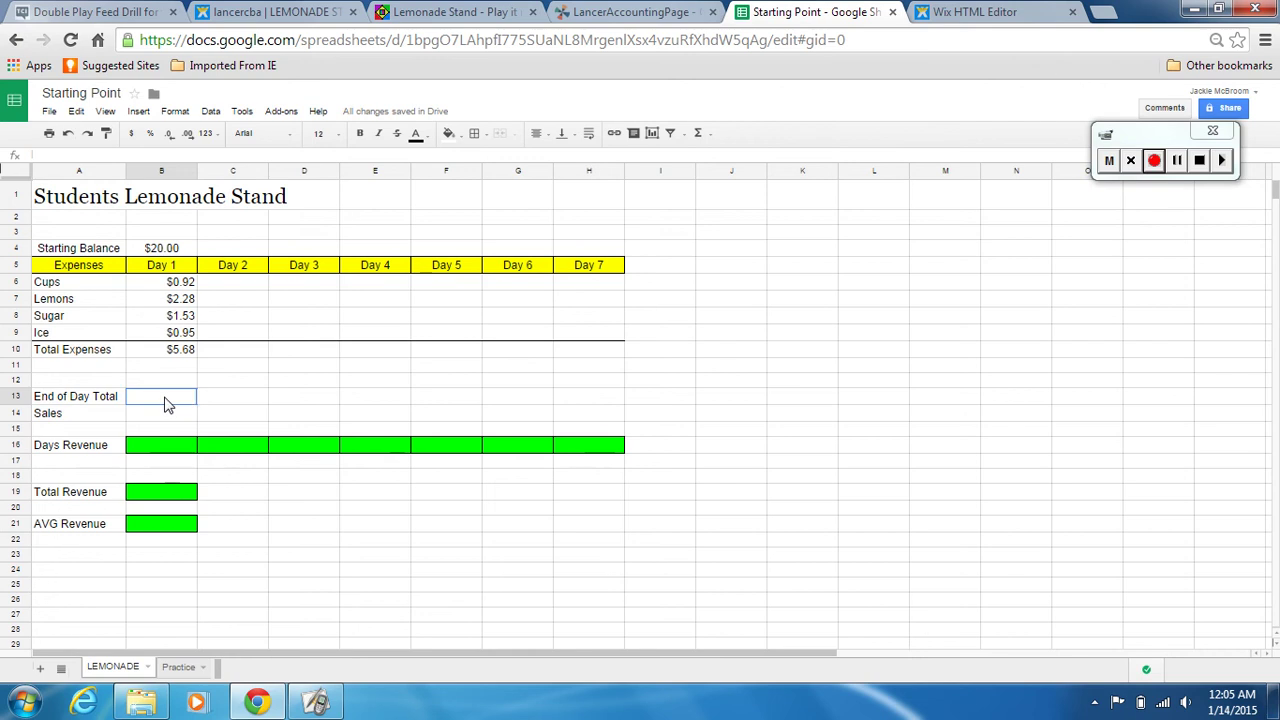
# - Type 16.57 into B13 as the Day 1 End of Day Total
pyautogui.write('16.57')
pyautogui.press('Return')
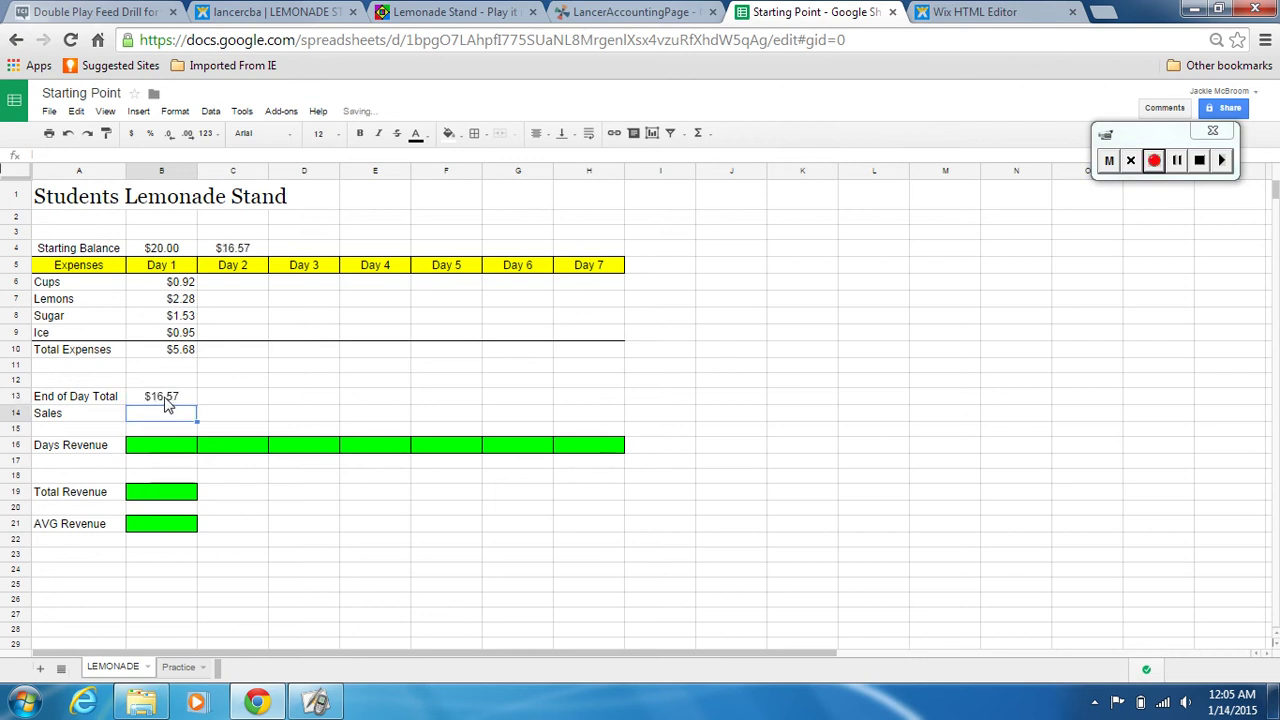
pyautogui.click(226, 417)
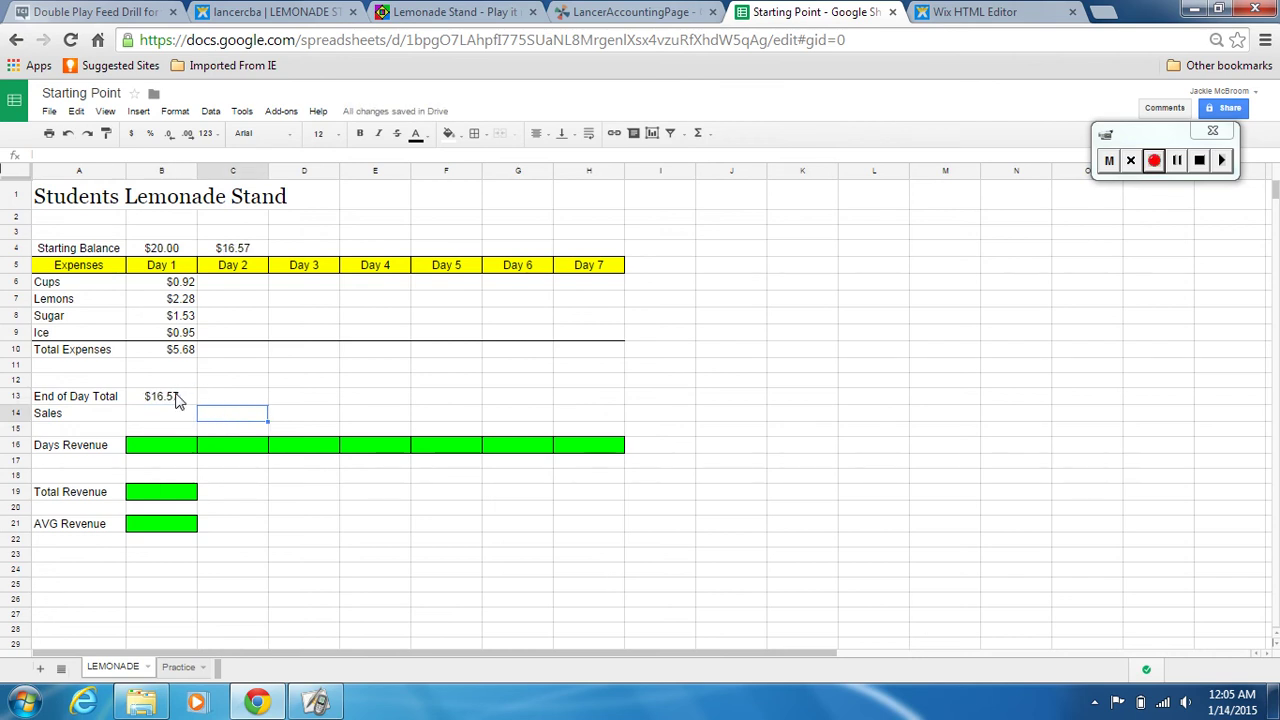
pyautogui.click(180, 398)
pyautogui.click(167, 414)
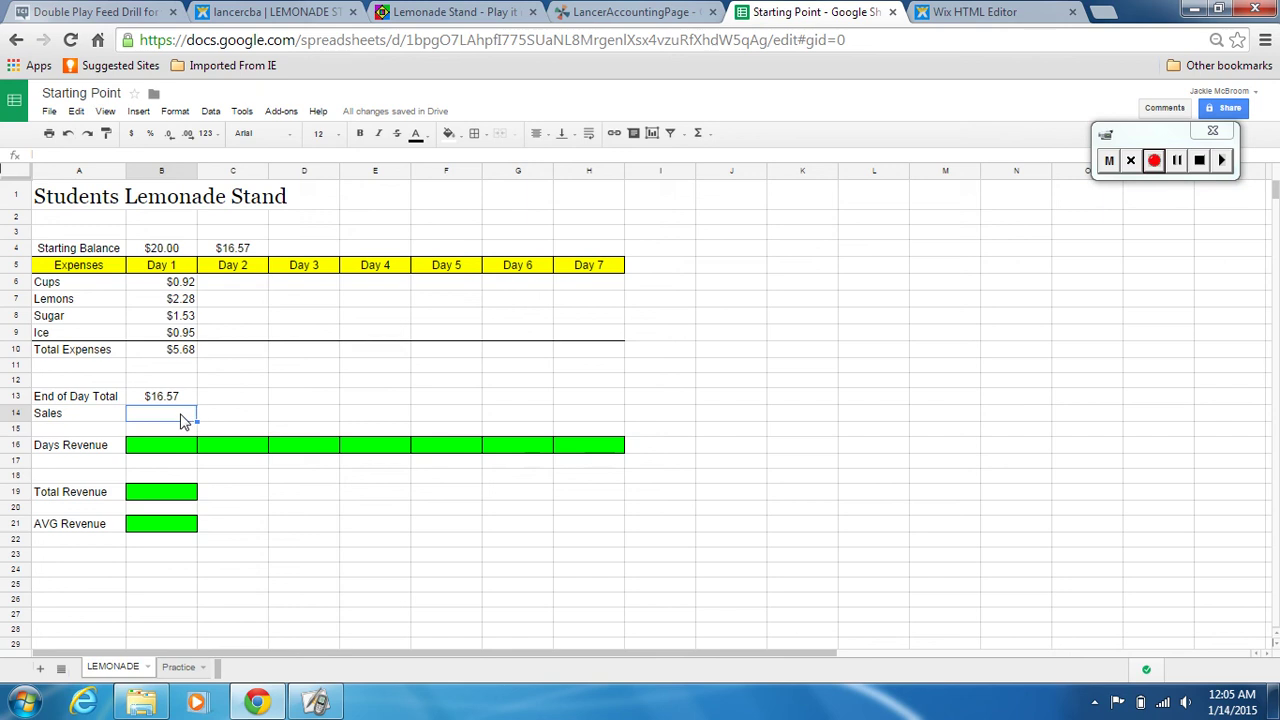
# - Enter =B13-(B4-B10) in B14 so Day 1 Sales shows $2.25
pyautogui.write('=')
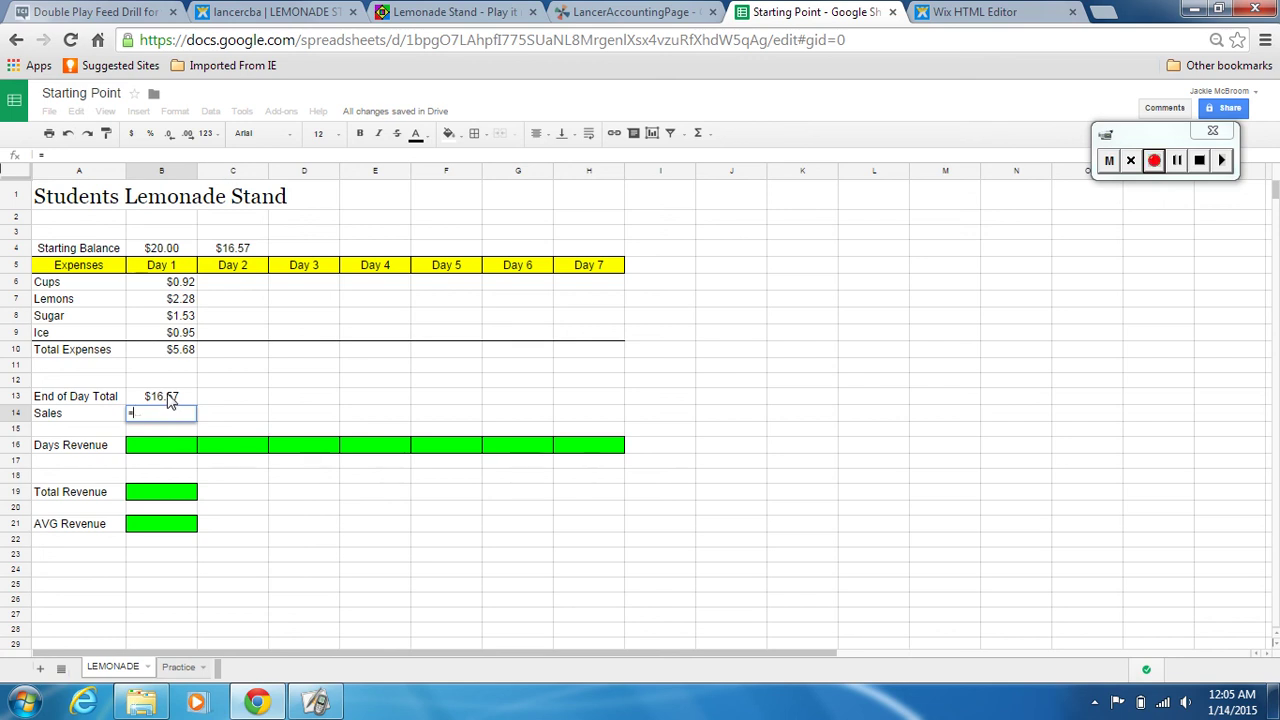
pyautogui.click(168, 399)
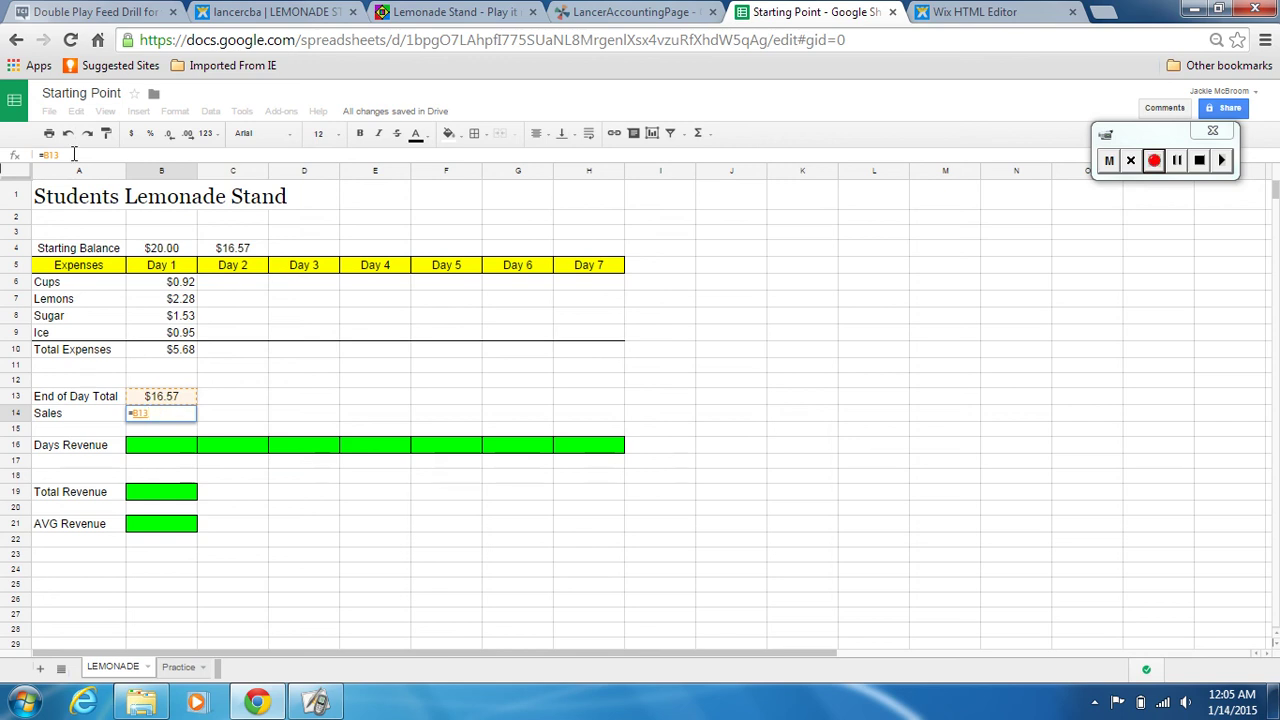
pyautogui.write('-(')
pyautogui.click(172, 251)
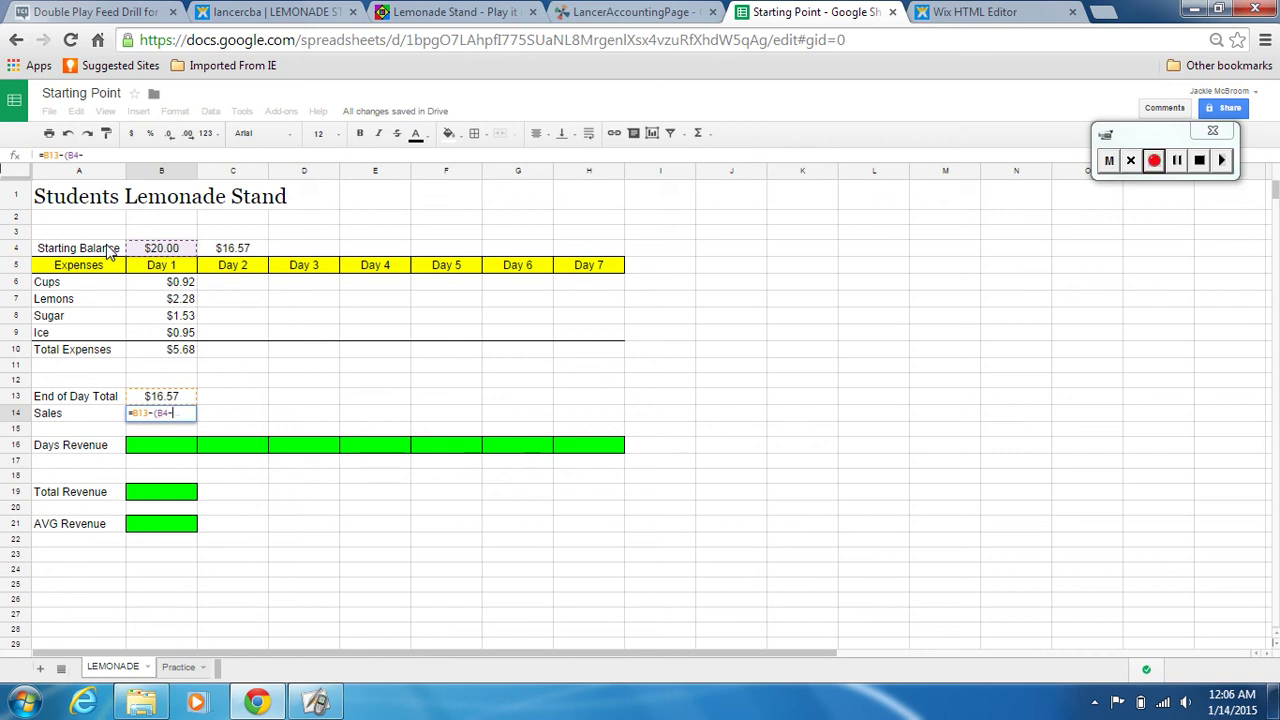
pyautogui.click(170, 352)
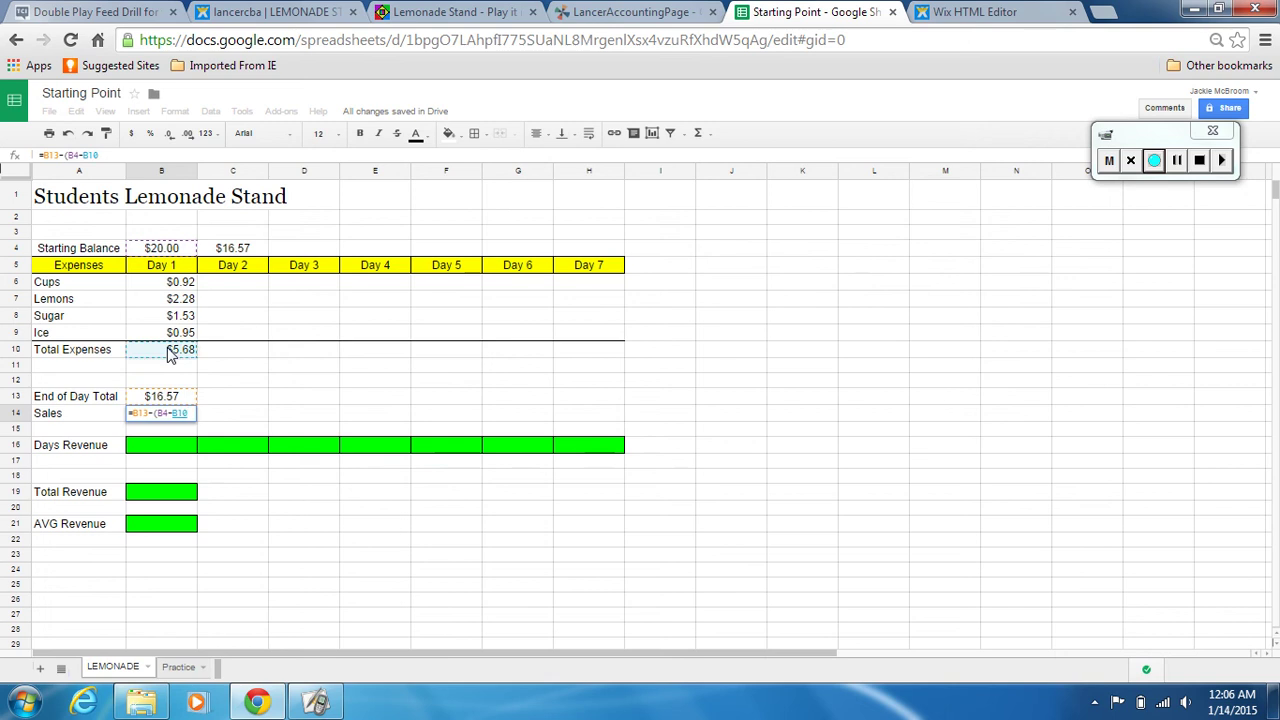
pyautogui.write(')')
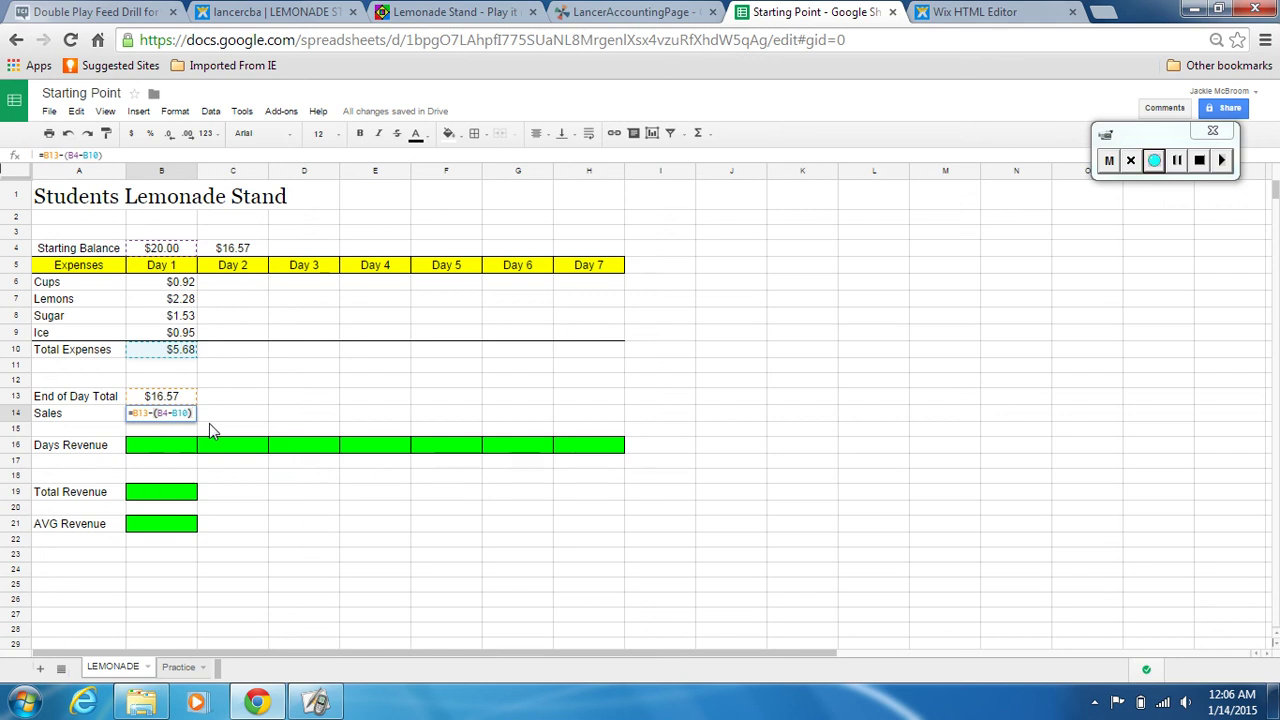
pyautogui.press('Return')
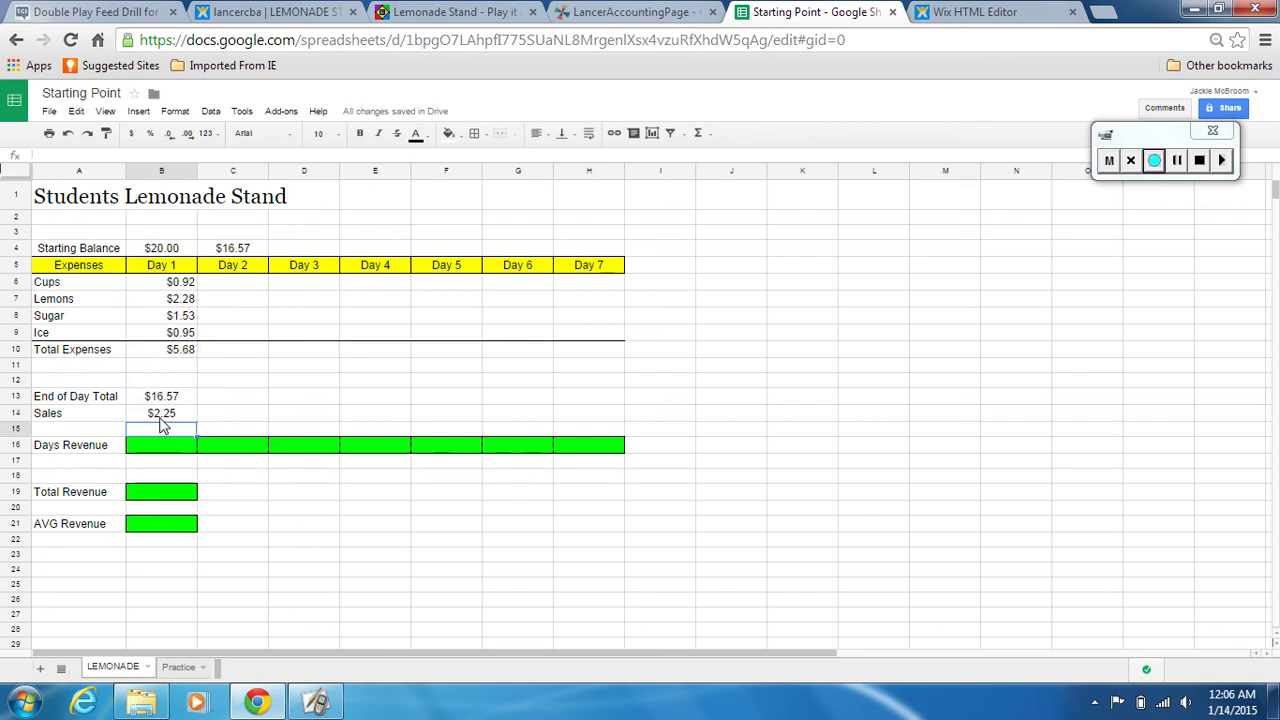
pyautogui.click(159, 418)
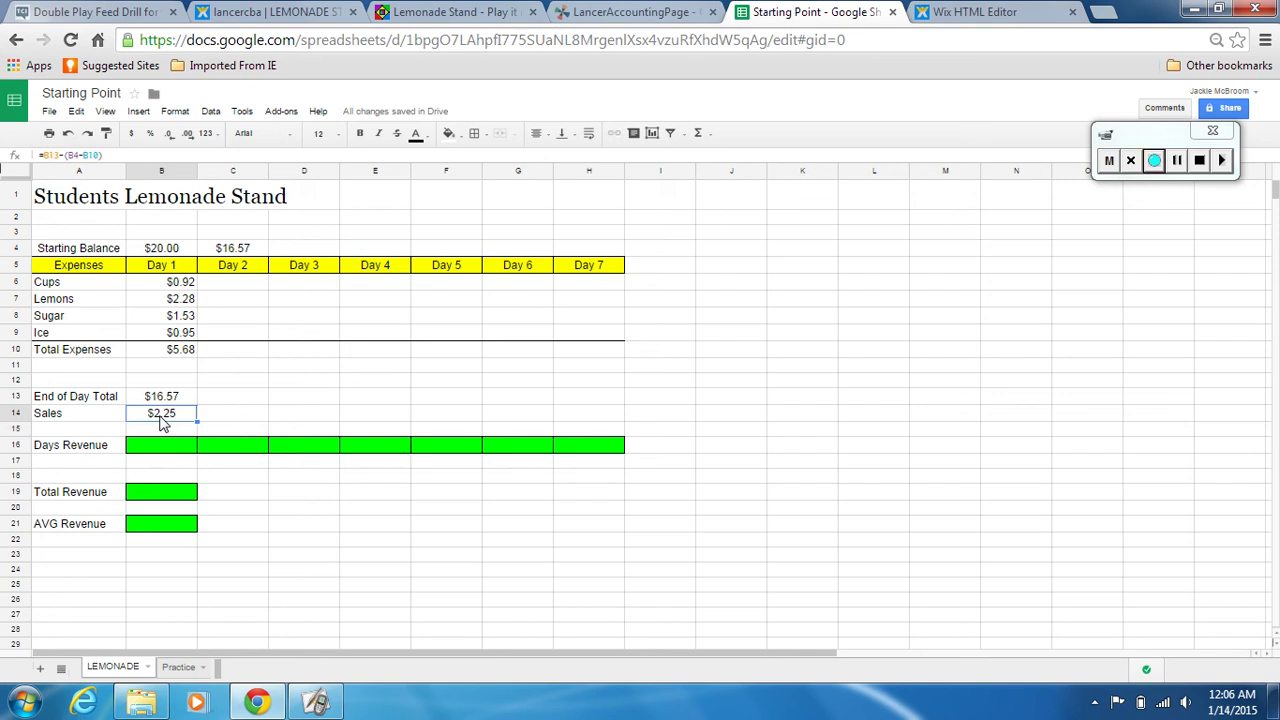
# - Enter =B14-B10 in Day 1 Days Revenue (B16) and confirm it shows -$3.43
pyautogui.click(89, 355)
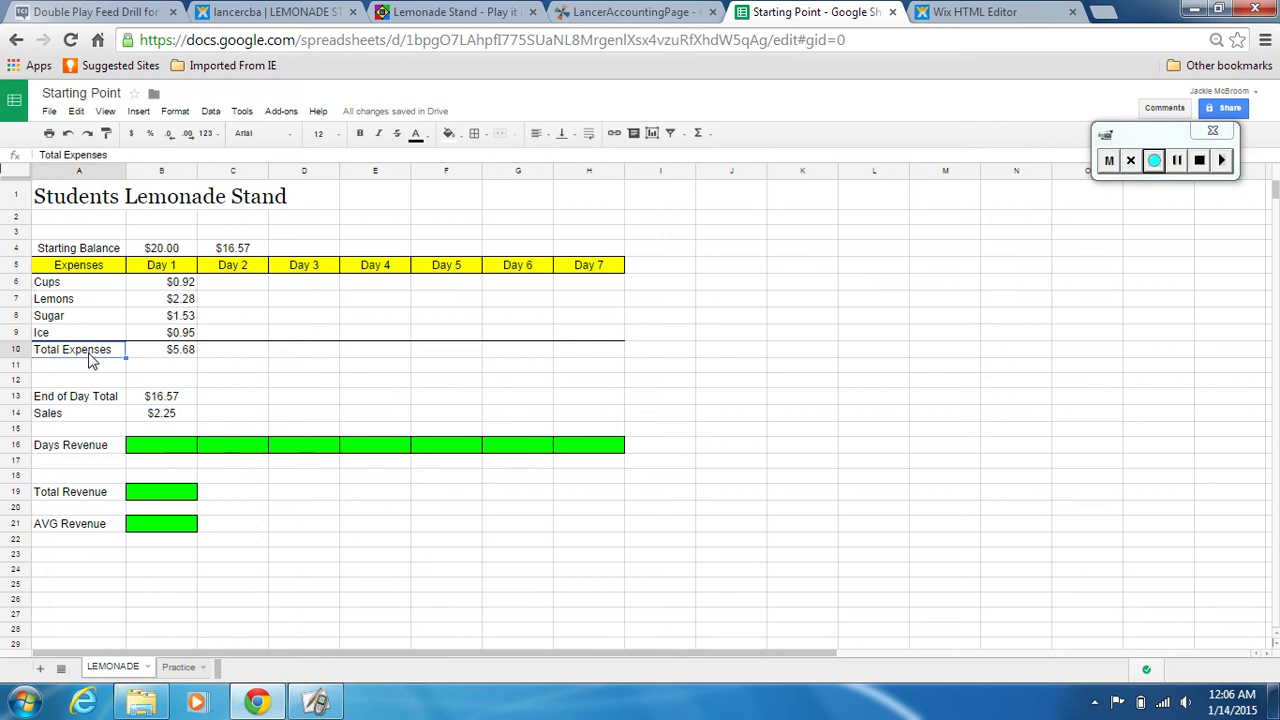
pyautogui.click(150, 420)
pyautogui.click(161, 451)
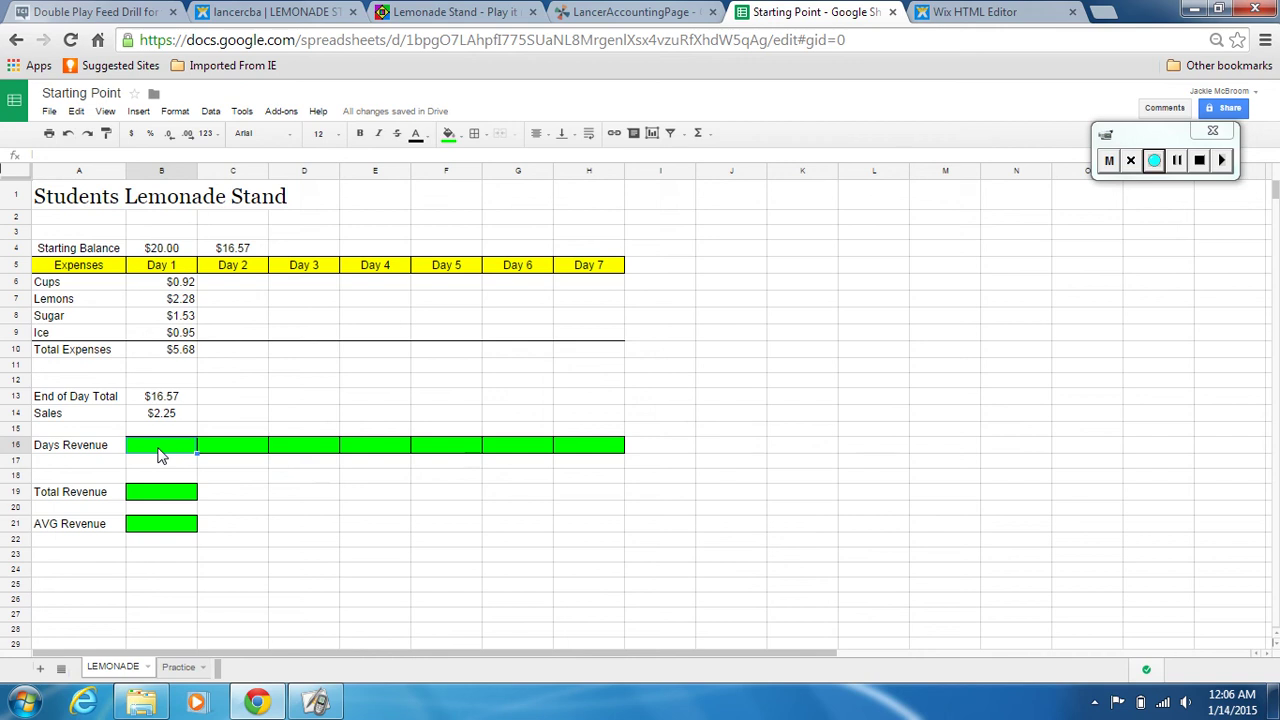
pyautogui.write('=')
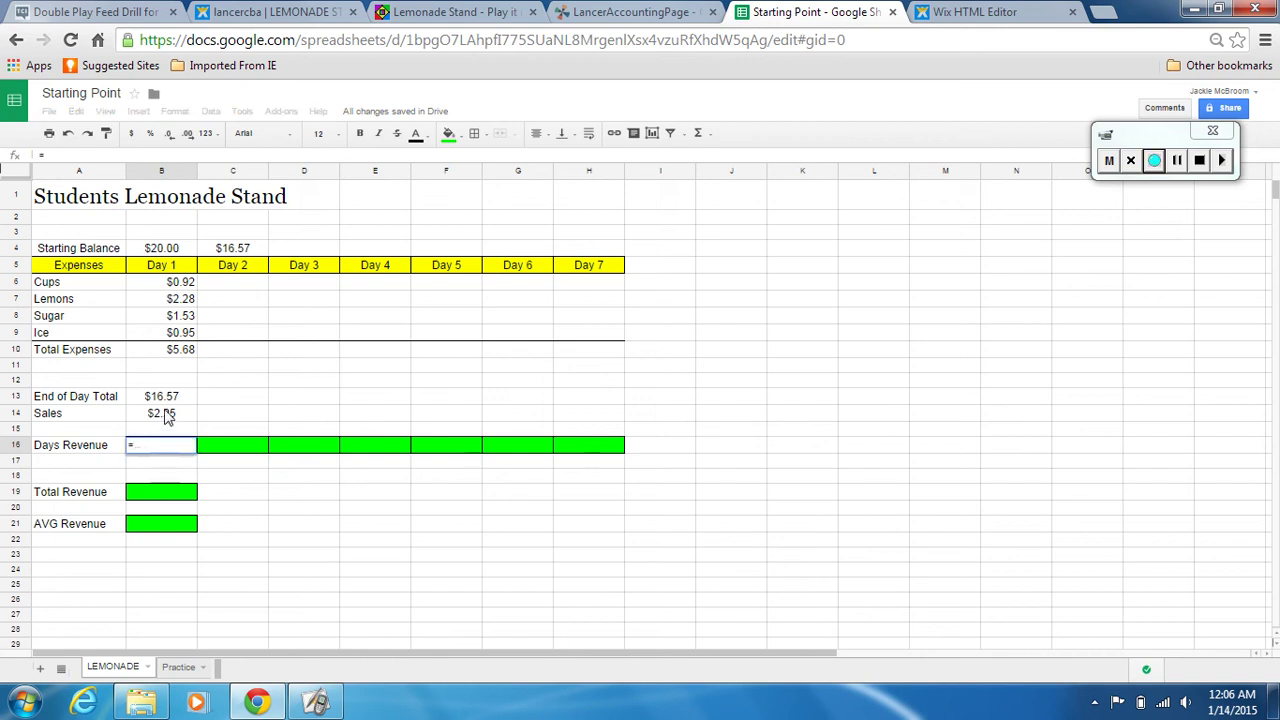
pyautogui.click(167, 420)
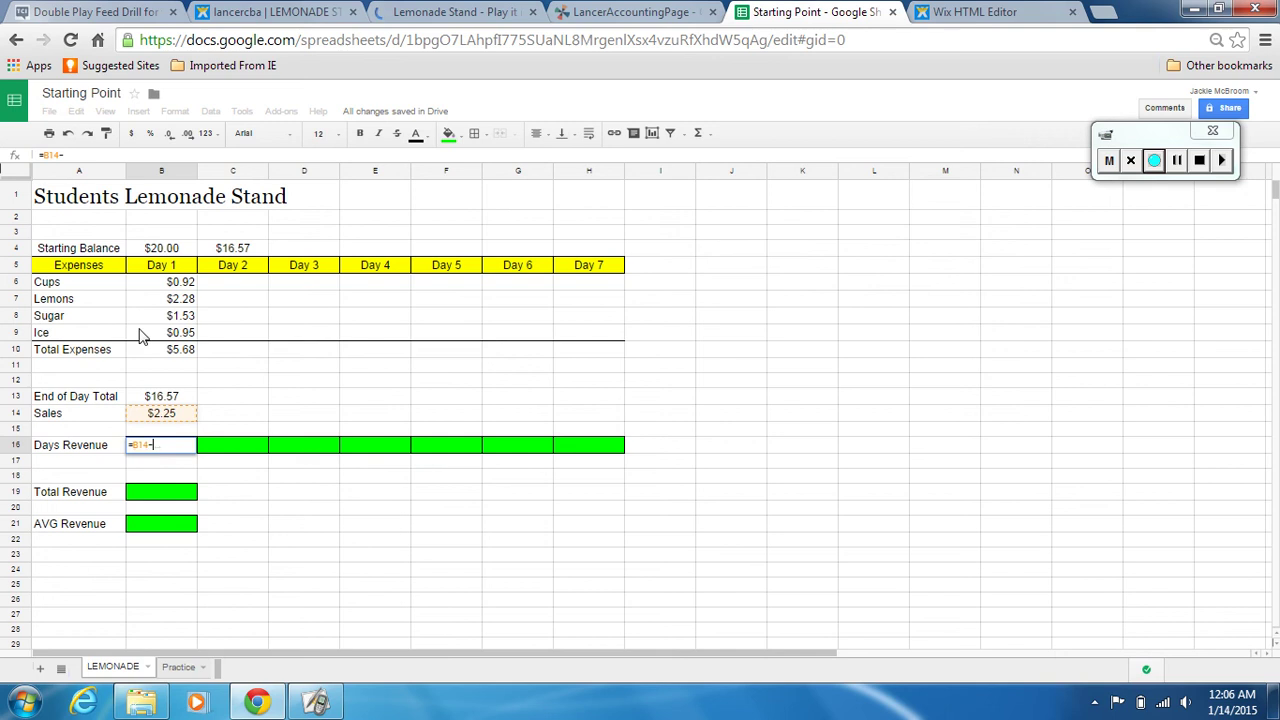
pyautogui.click(152, 352)
pyautogui.press('Return')
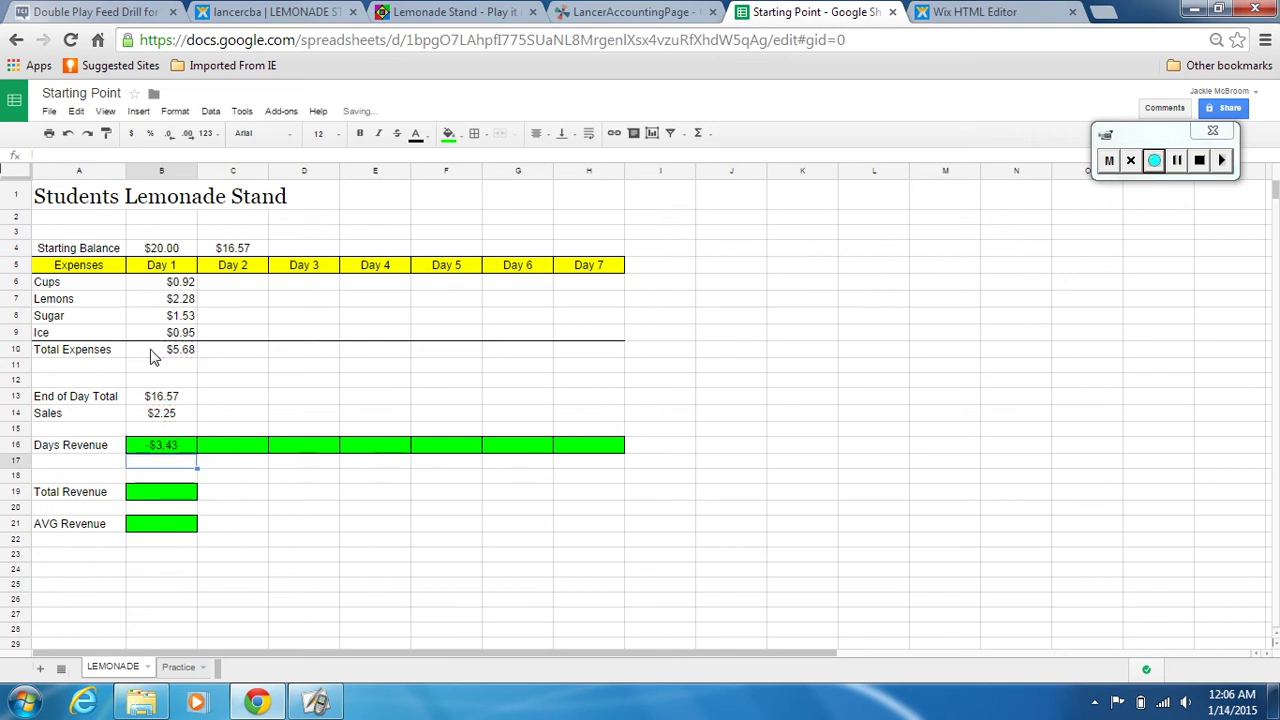
pyautogui.click(258, 493)
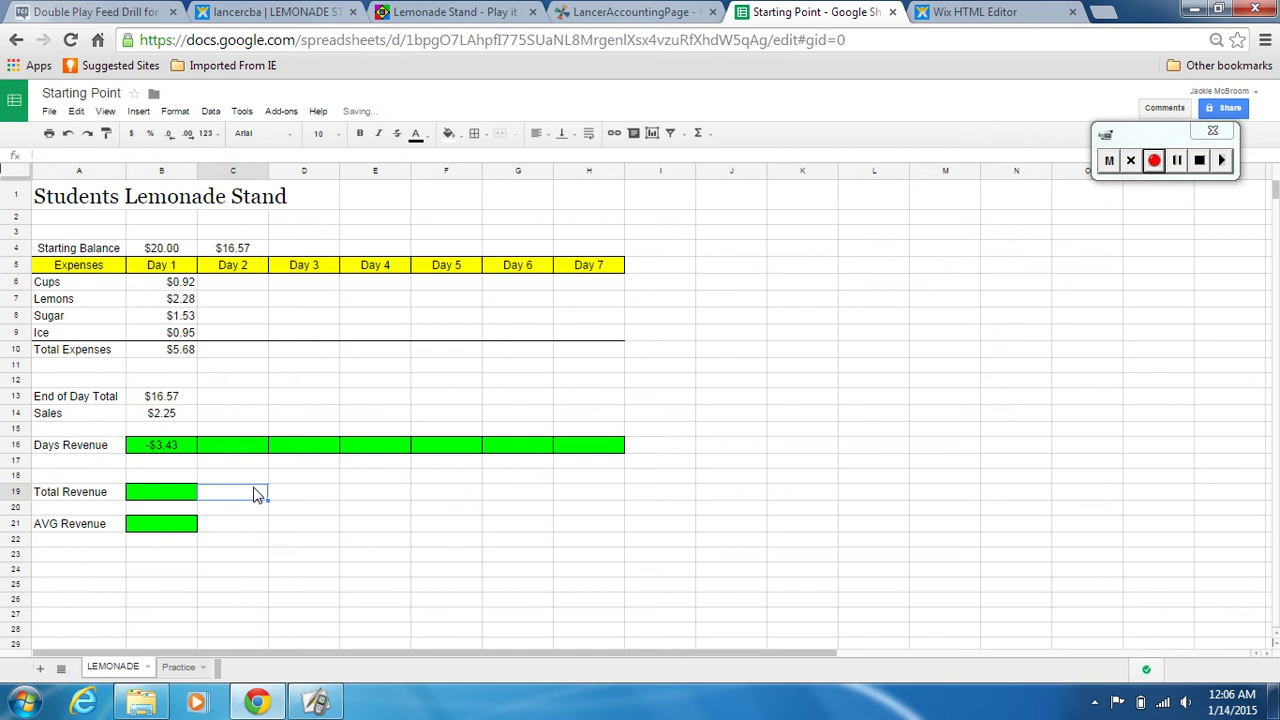
pyautogui.click(172, 455)
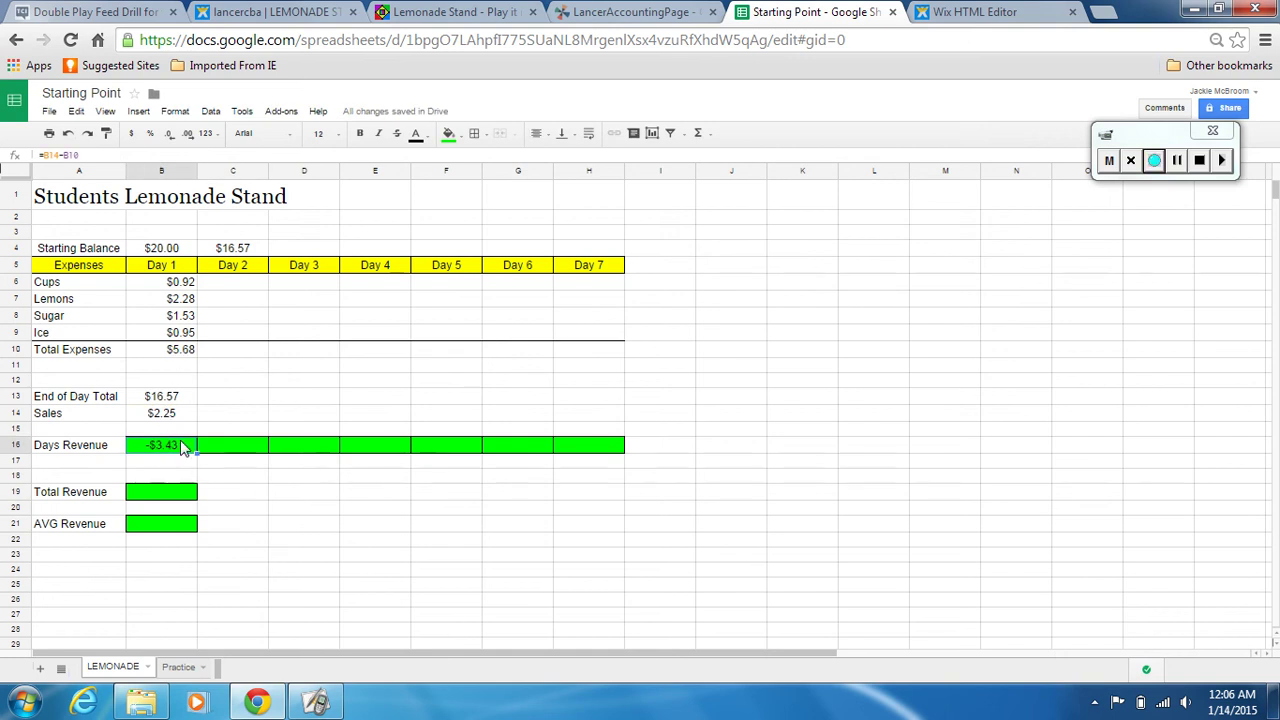
pyautogui.click(219, 480)
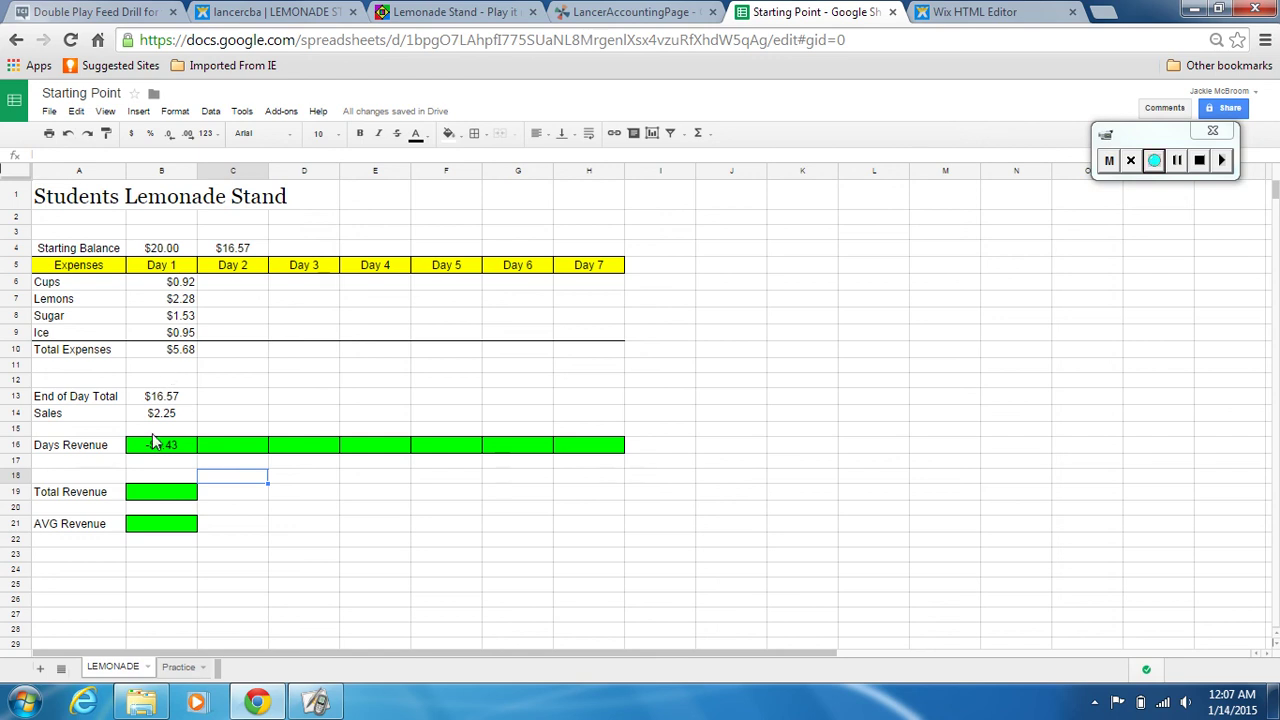
# - Clear Day 2's typed starting balance in C4 and replace it with =B13, showing $16.57
pyautogui.click(231, 251)
pyautogui.press('Delete')
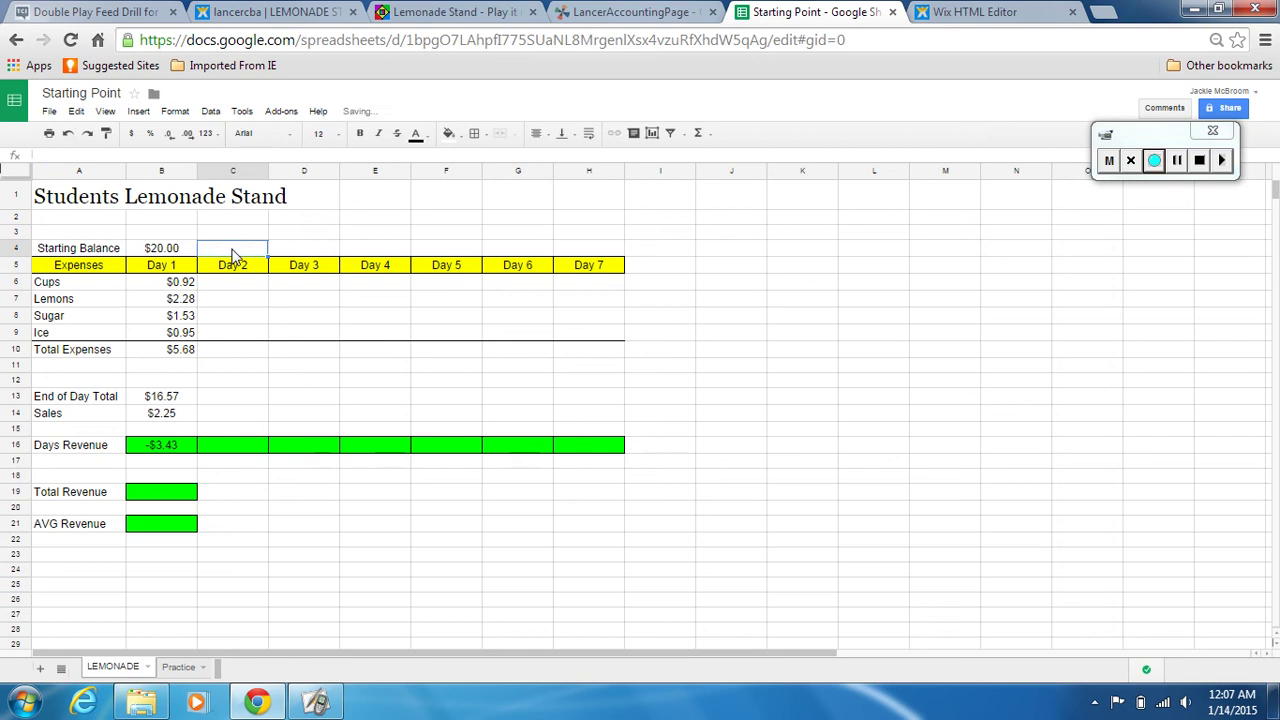
pyautogui.click(232, 318)
pyautogui.click(235, 251)
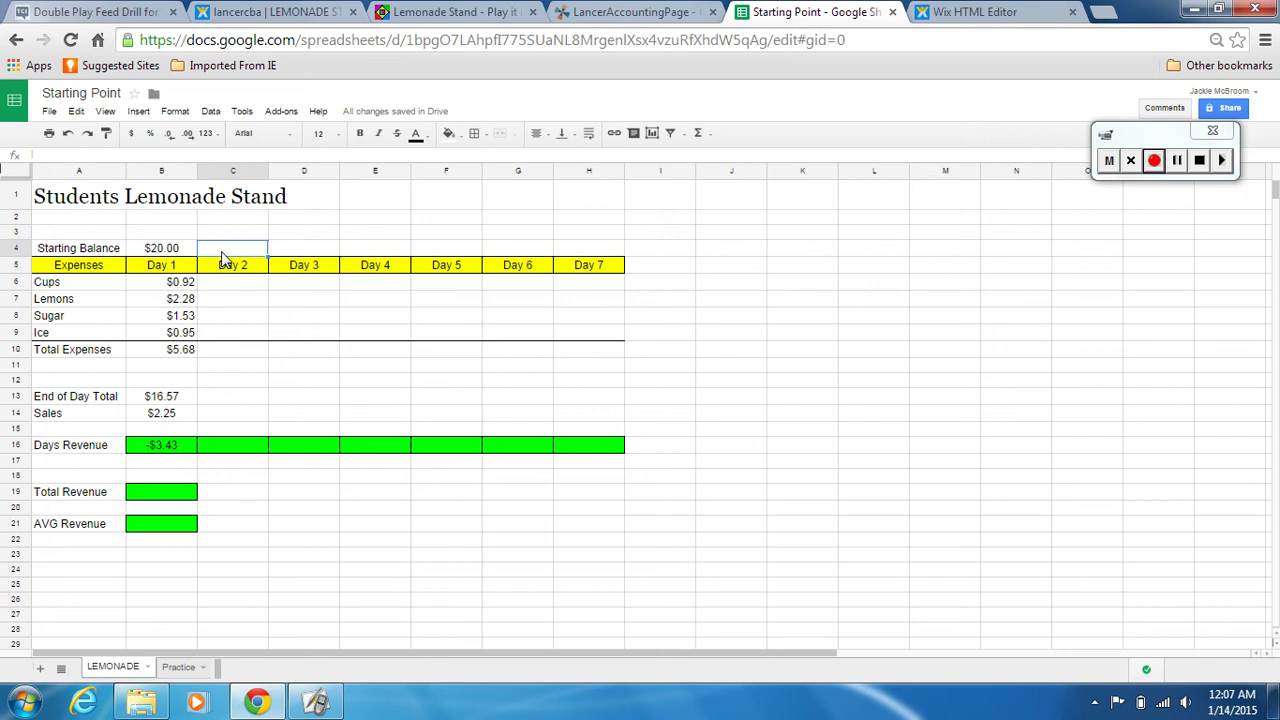
pyautogui.write('=')
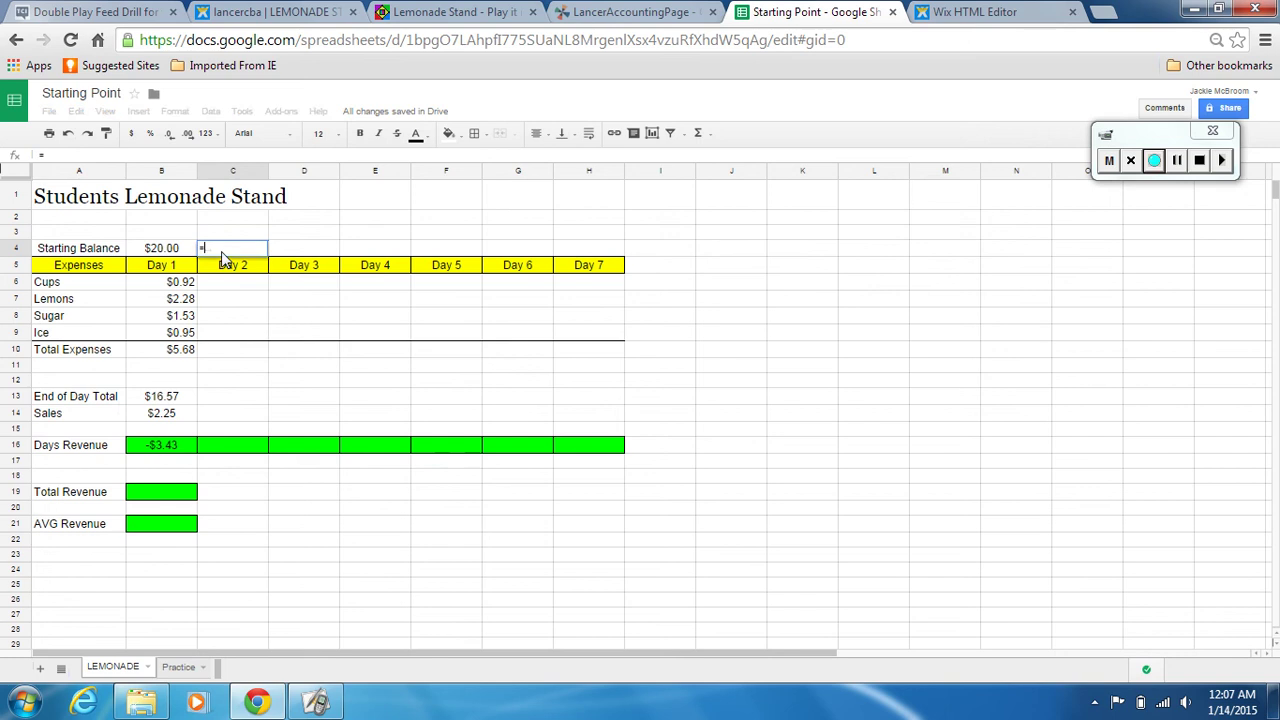
pyautogui.click(163, 403)
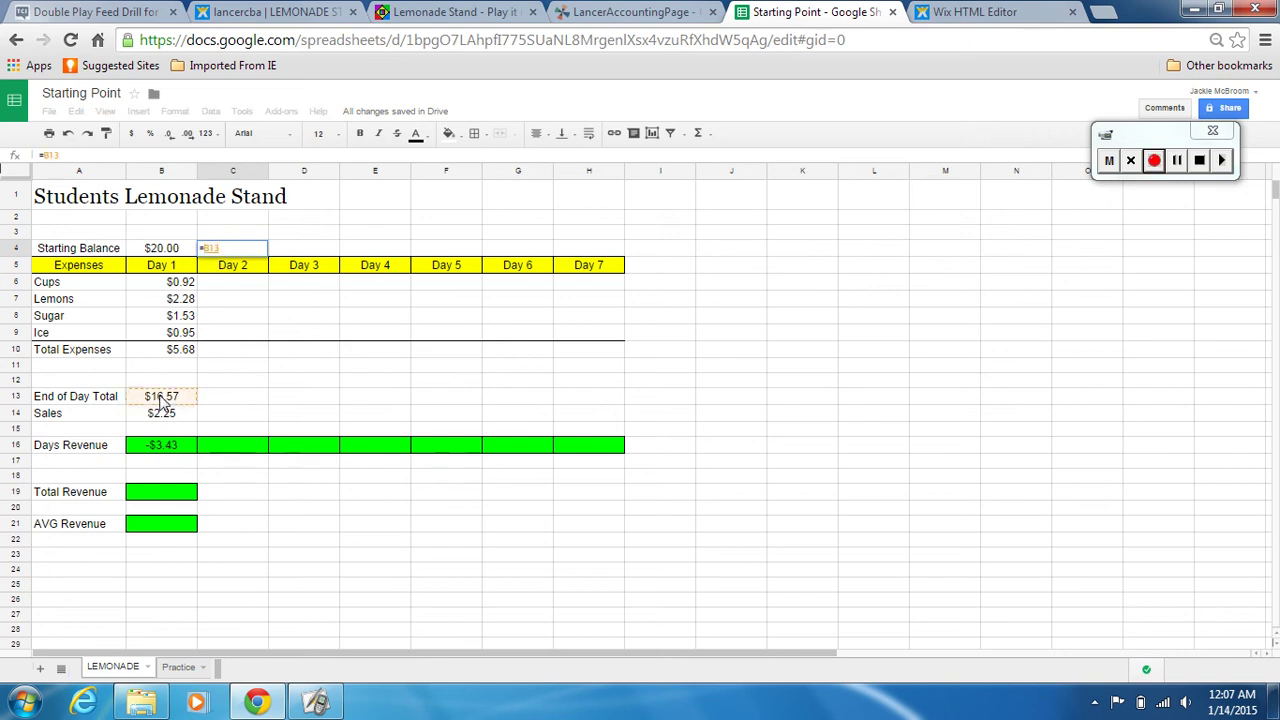
pyautogui.press('Return')
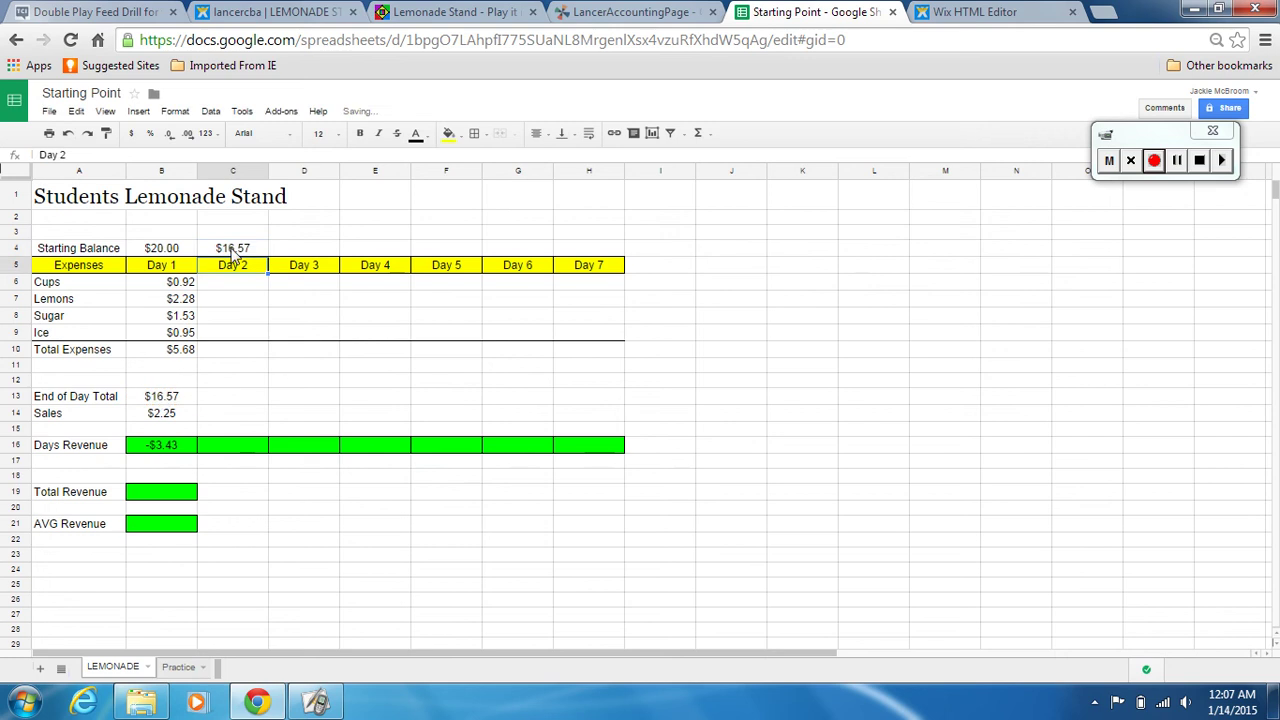